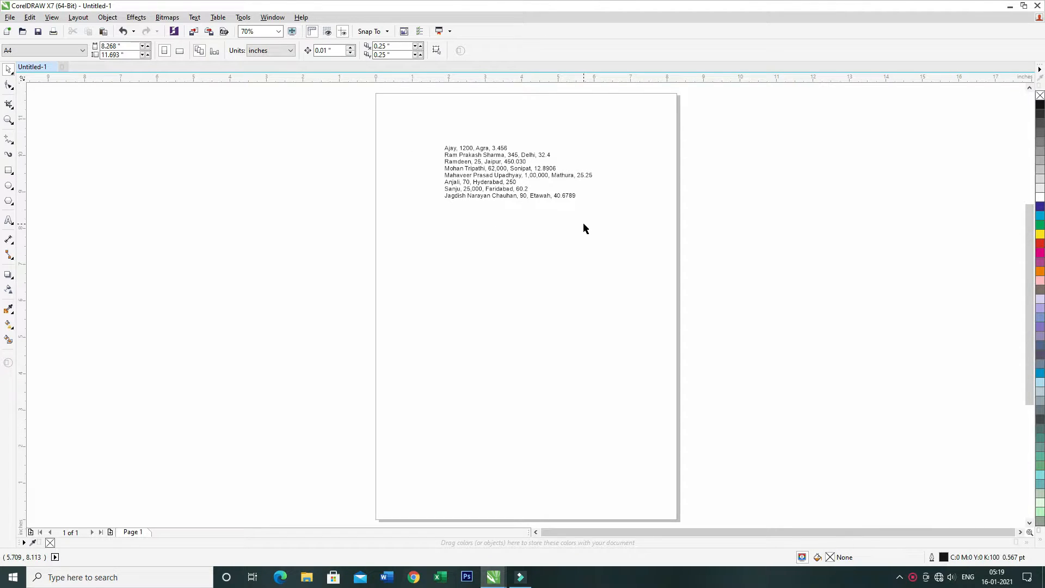
# - Nudge the text block on the page and place a duplicate of it outside the page's left edge
pyautogui.moveTo(425, 137); pyautogui.dragTo(637, 229)
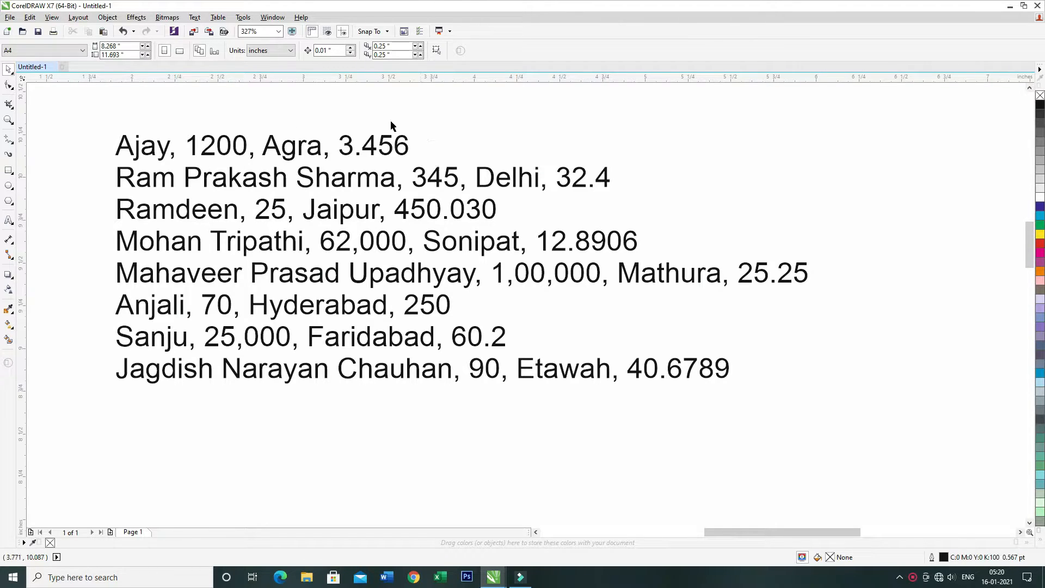
pyautogui.scroll(-2, 522, 162)
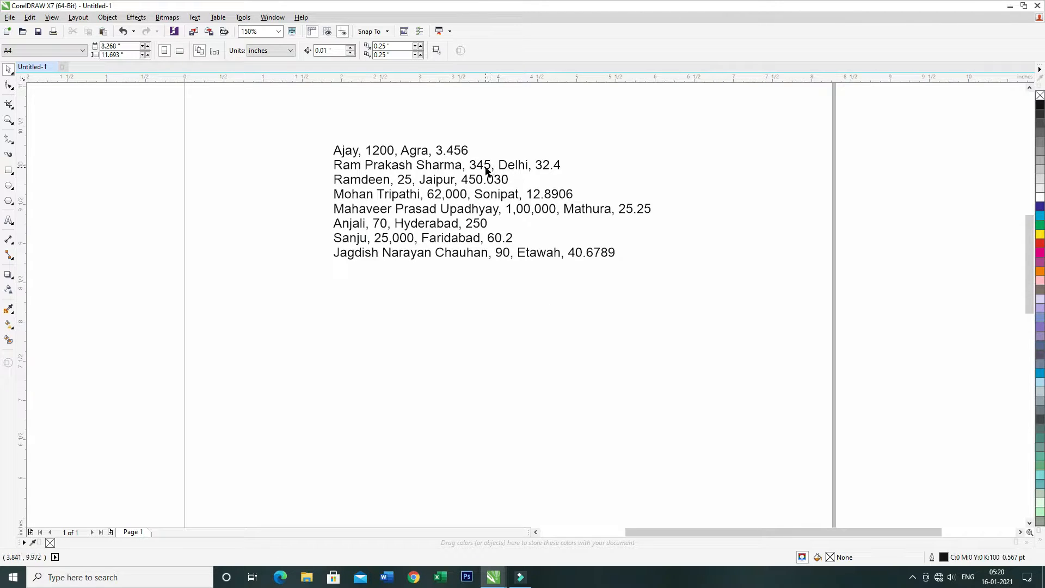
pyautogui.moveTo(484, 164); pyautogui.dragTo(497, 155)
pyautogui.moveTo(608, 203); pyautogui.dragTo(96, 210)
pyautogui.rightClick(96, 210)
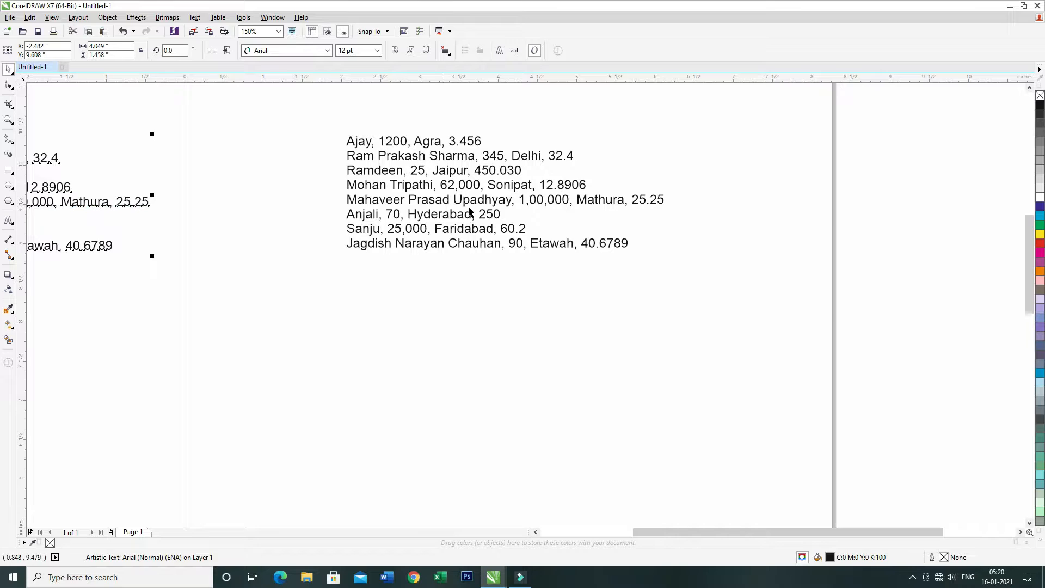
pyautogui.click(761, 275)
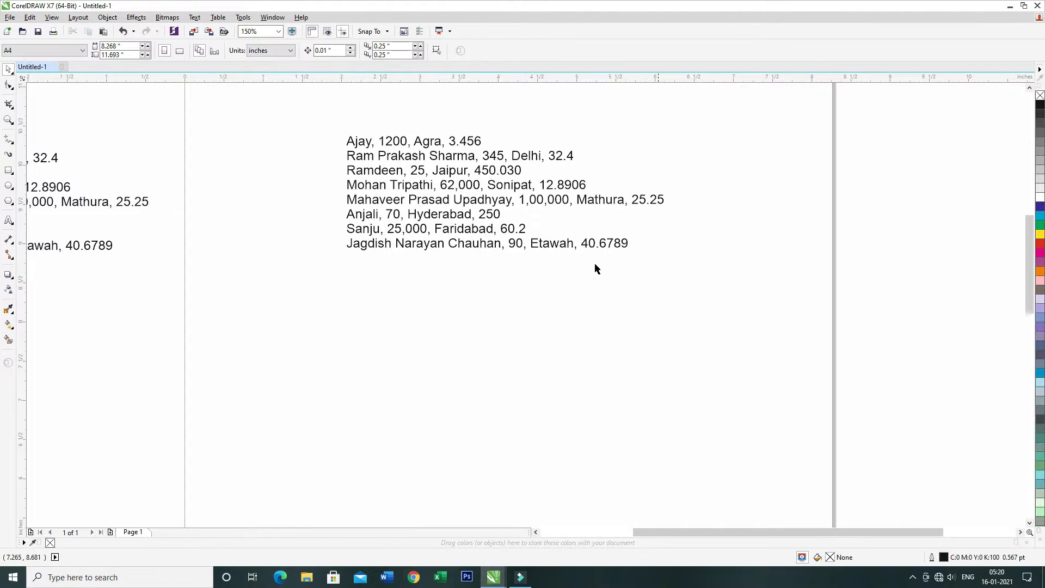
# - Shift the on-page text block toward the page's left edge and convert it to paragraph text
pyautogui.moveTo(524, 188); pyautogui.dragTo(456, 186)
pyautogui.click(716, 282)
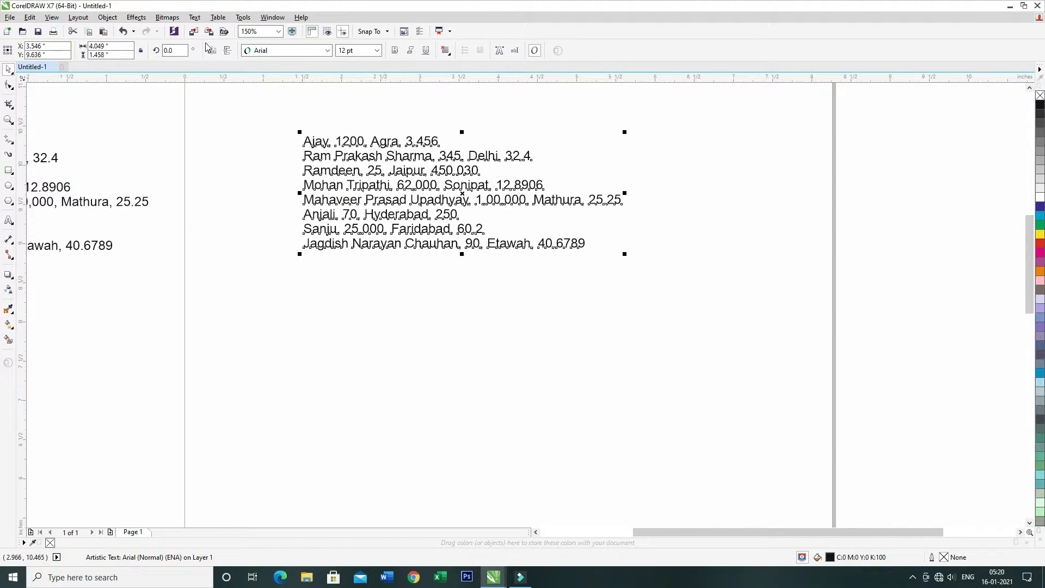
pyautogui.click(195, 18)
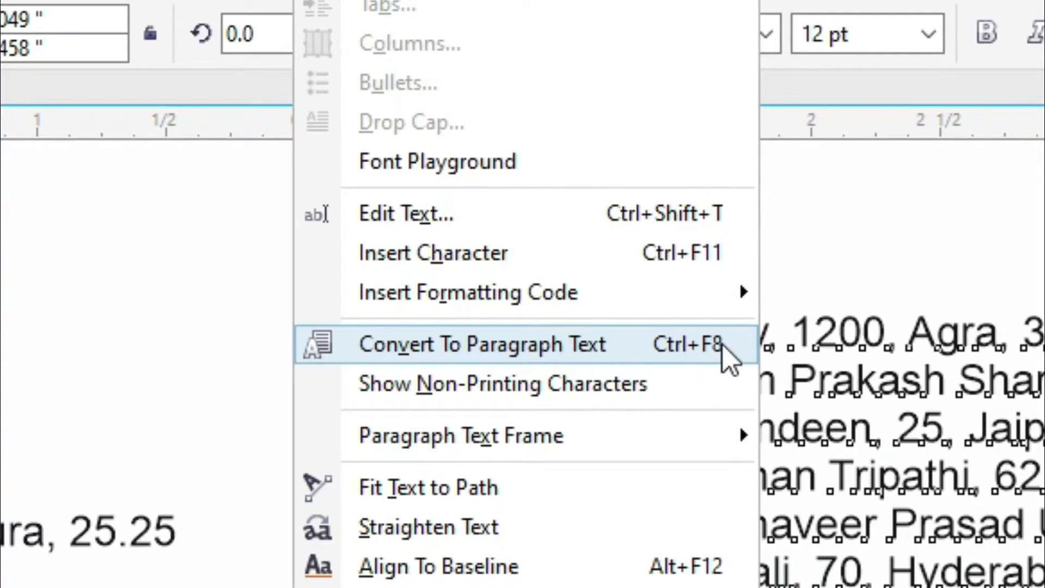
pyautogui.click(536, 354)
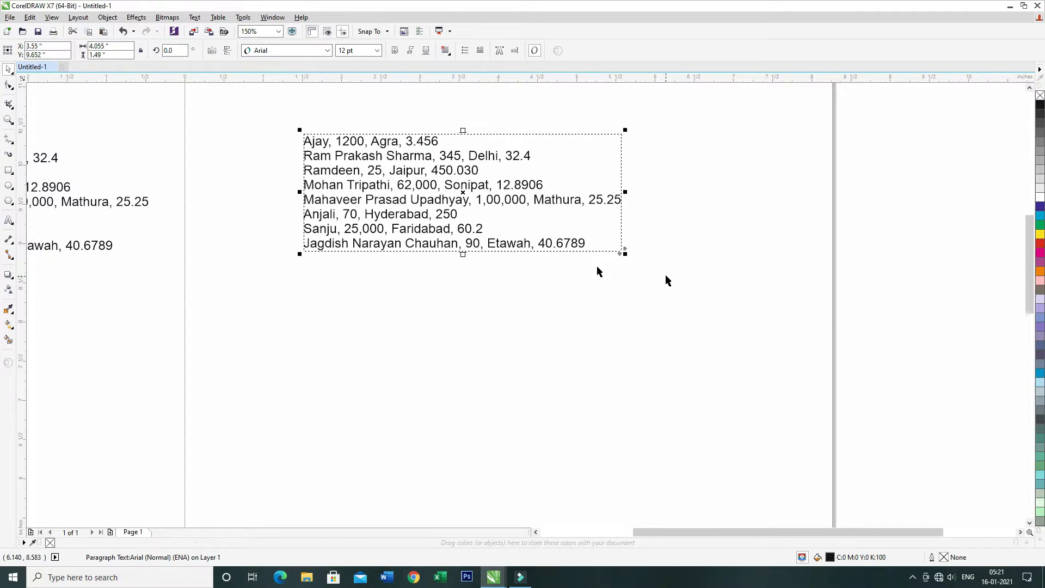
# - Move the paragraph text frame further left on the page and widen it to about 6.85 inches
pyautogui.doubleClick(406, 185)
pyautogui.moveTo(402, 185); pyautogui.dragTo(336, 183)
pyautogui.moveTo(560, 188); pyautogui.dragTo(778, 191)
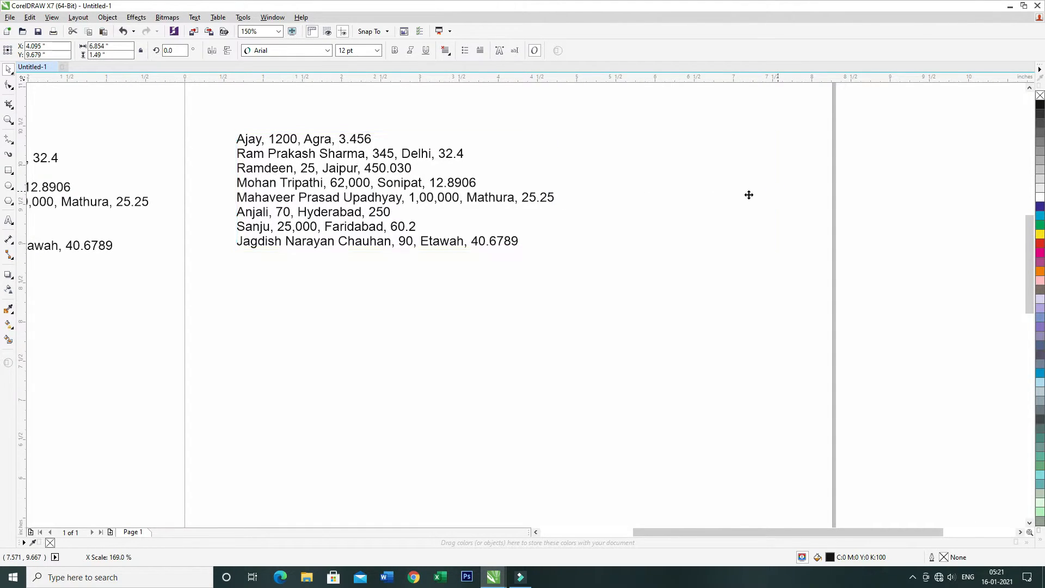
pyautogui.click(8, 220)
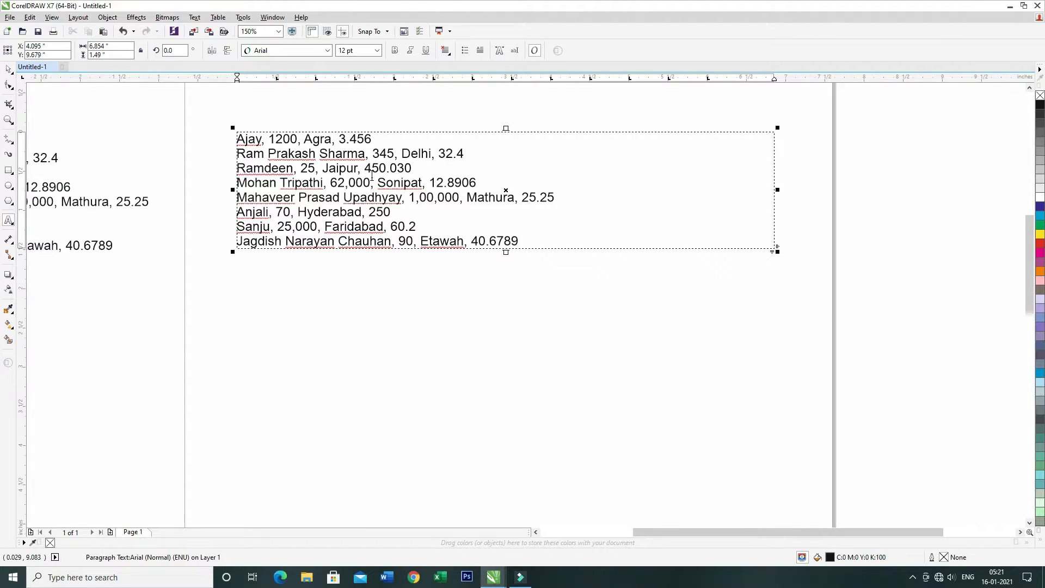
pyautogui.click(345, 168)
pyautogui.click(385, 156)
pyautogui.click(9, 69)
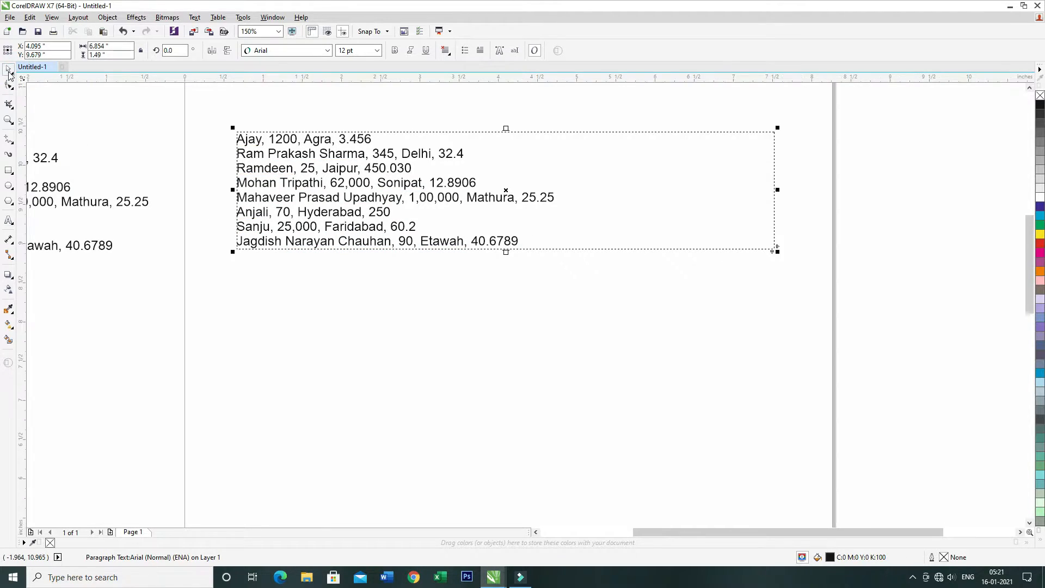
# - Remove all default tab stops from the paragraph text and apply the tab settings
pyautogui.click(194, 18)
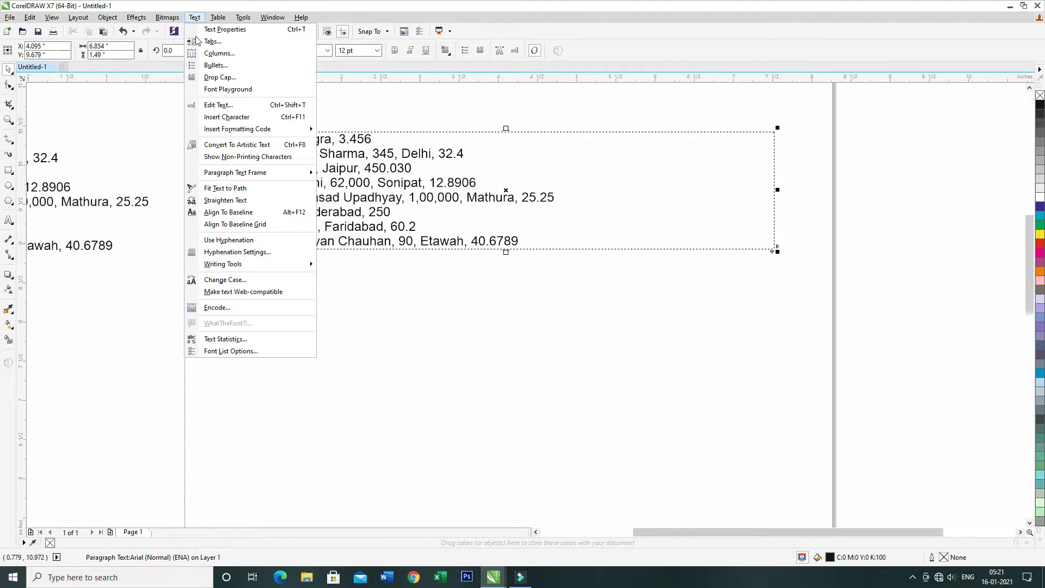
pyautogui.click(213, 42)
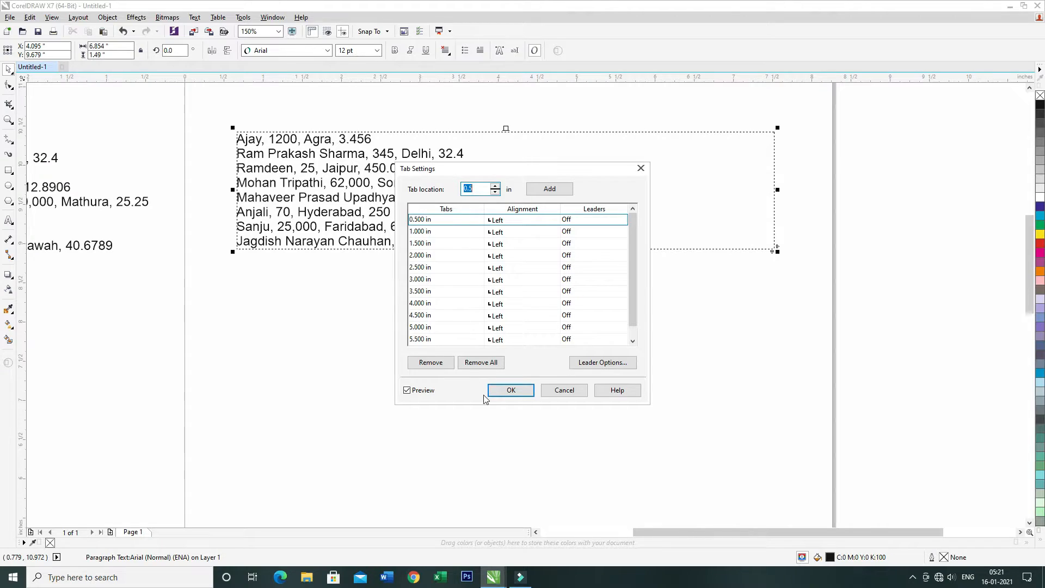
pyautogui.click(492, 363)
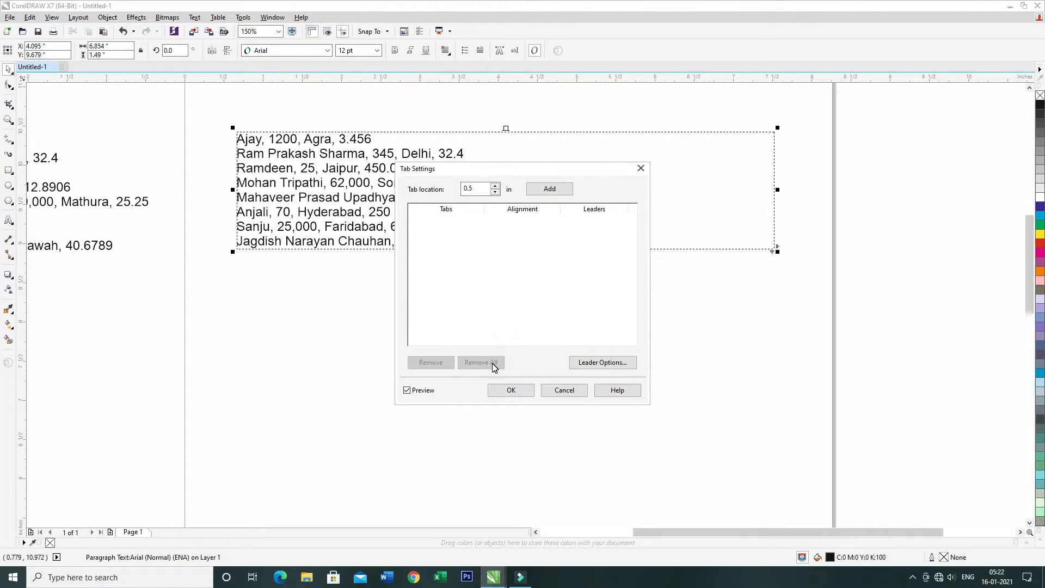
pyautogui.click(512, 391)
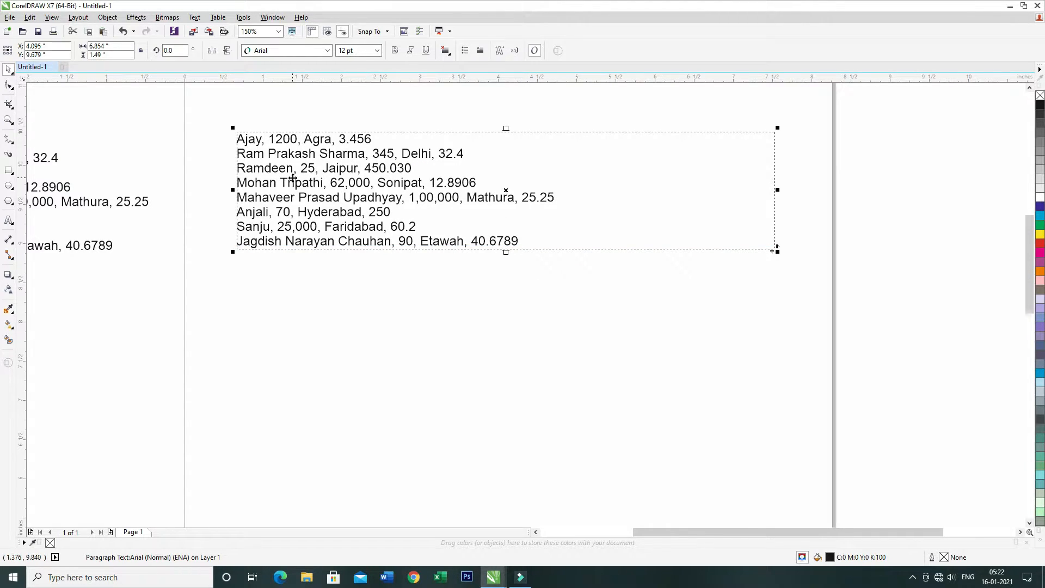
# - Select all the paragraph text and add left tab stops at about 2.5, 3.7 and 4.9 inches on the ruler
pyautogui.click(8, 221)
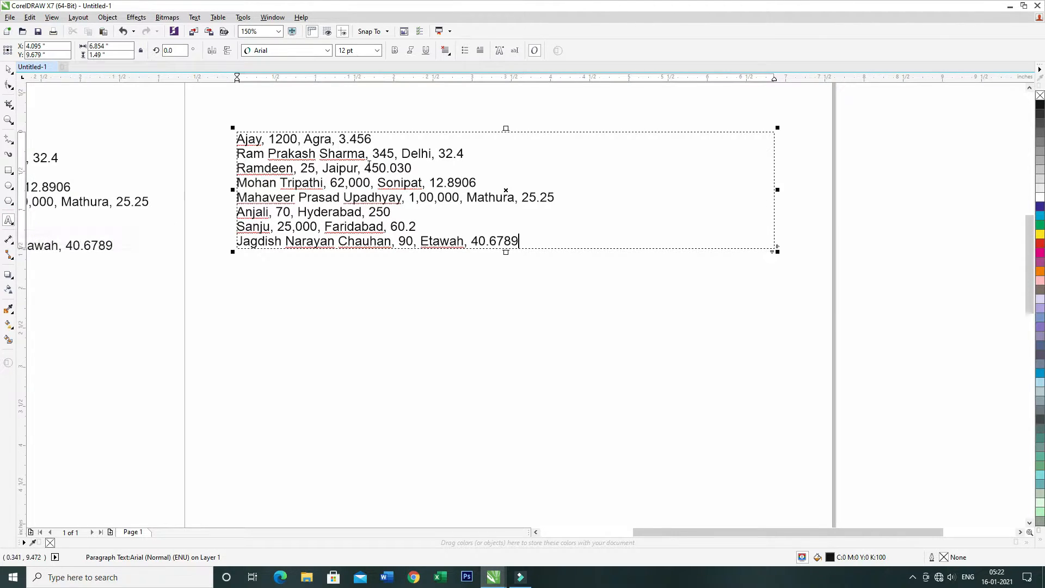
pyautogui.click(353, 173)
pyautogui.hotkey('ctrl', 'a')
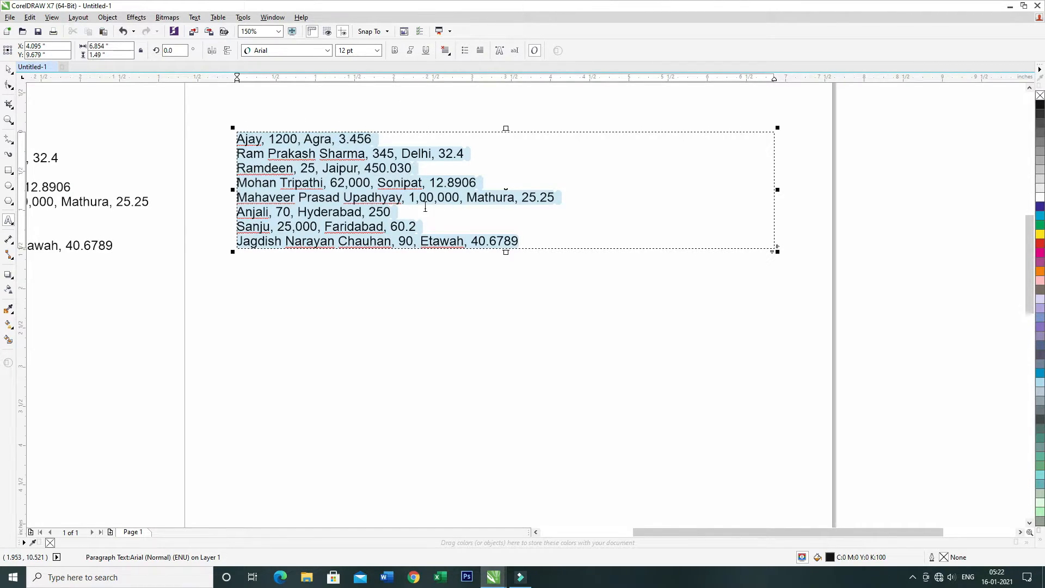
pyautogui.click(427, 81)
pyautogui.click(428, 79)
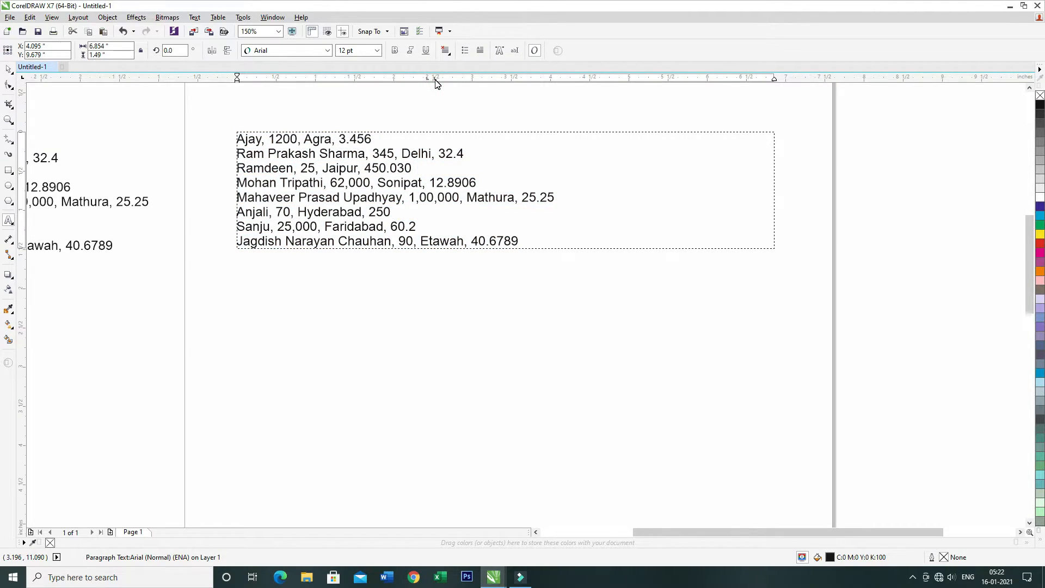
pyautogui.hotkey('ctrl', 'a')
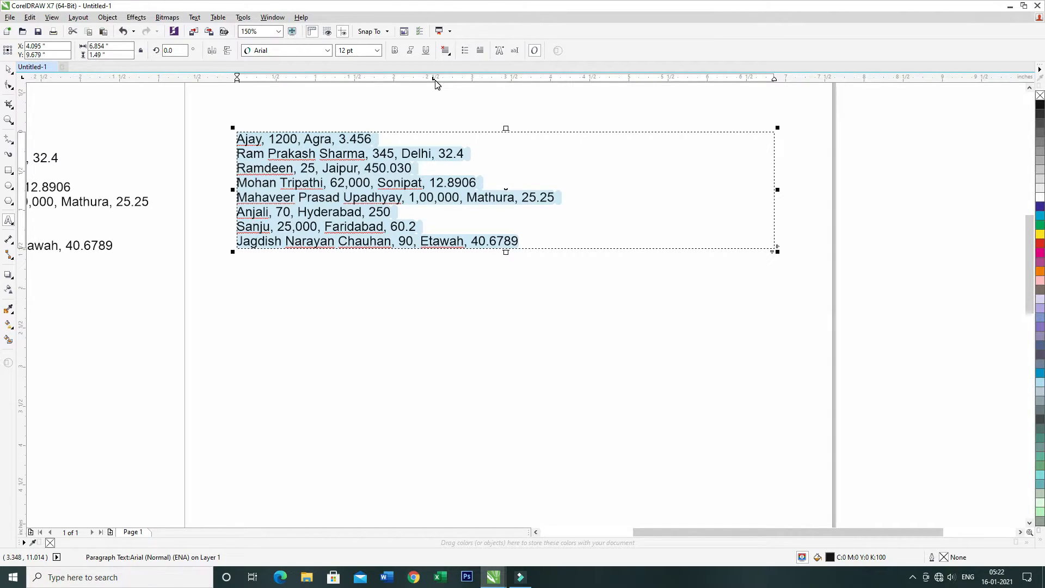
pyautogui.click(529, 79)
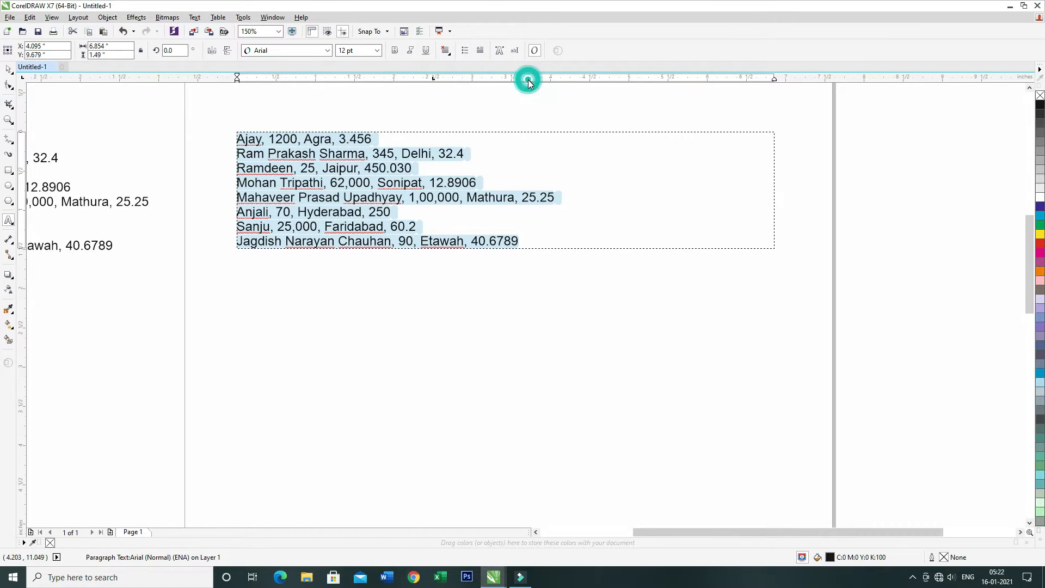
pyautogui.click(624, 80)
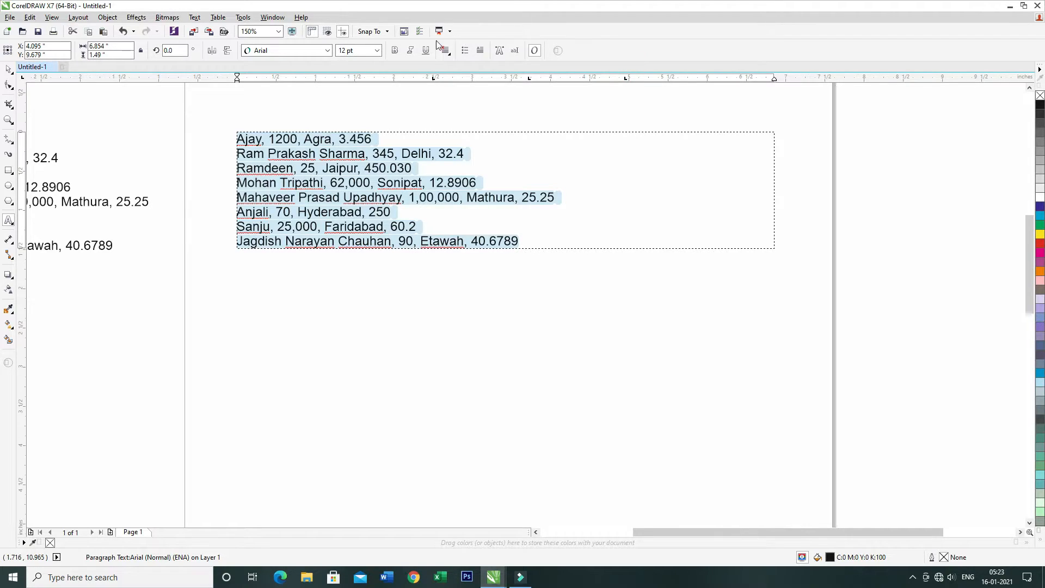
# - Separate the first row's entries (1200, Agra, 3.456) with tabs and delete the commas between them
pyautogui.click(370, 156)
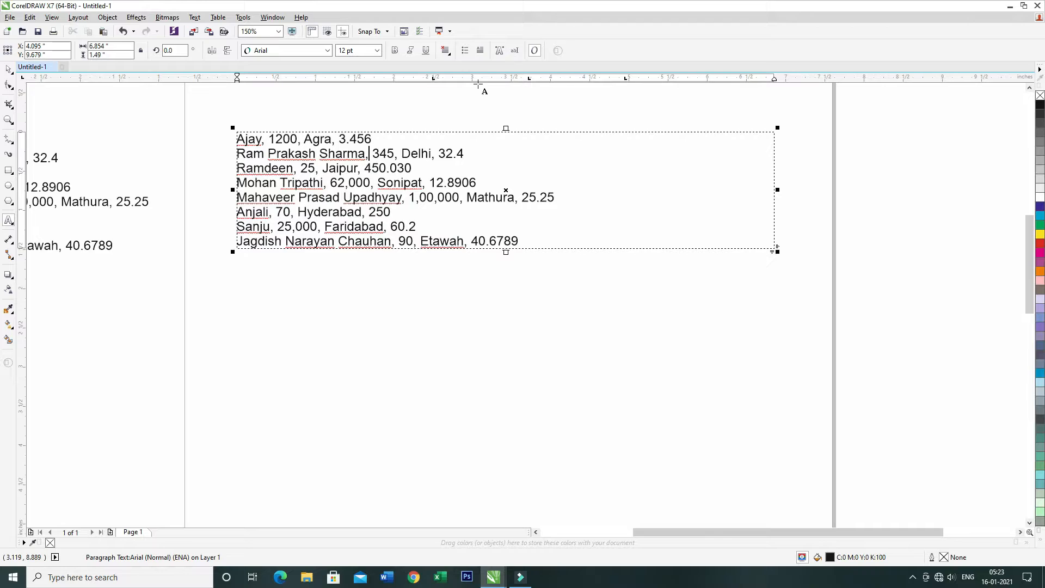
pyautogui.click(268, 138)
pyautogui.press('Tab')
pyautogui.click(469, 139)
pyautogui.press('Tab')
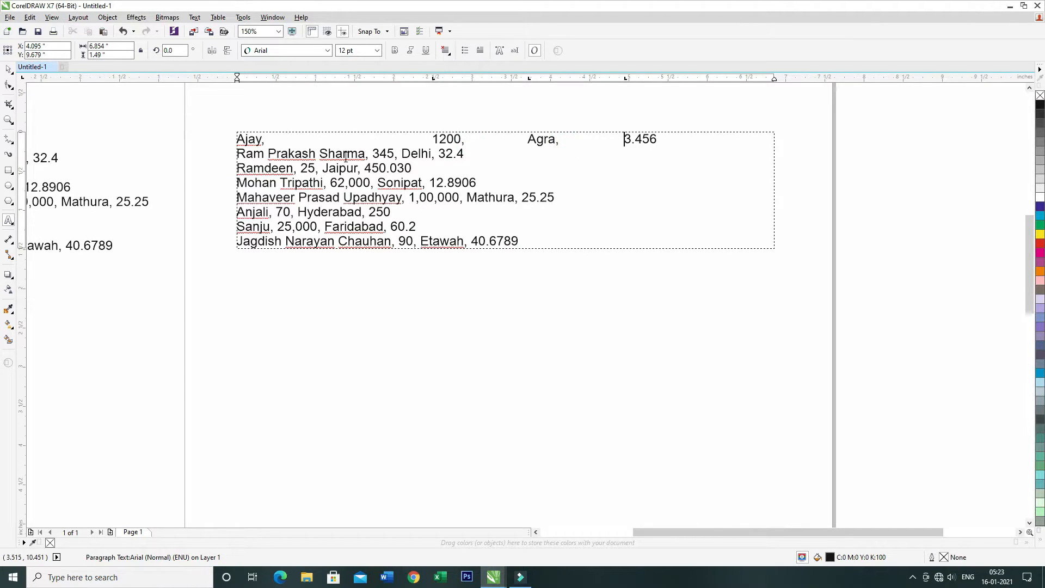
pyautogui.click(265, 141)
pyautogui.click(465, 140)
pyautogui.press('BackSpace')
pyautogui.click(559, 141)
pyautogui.press('BackSpace')
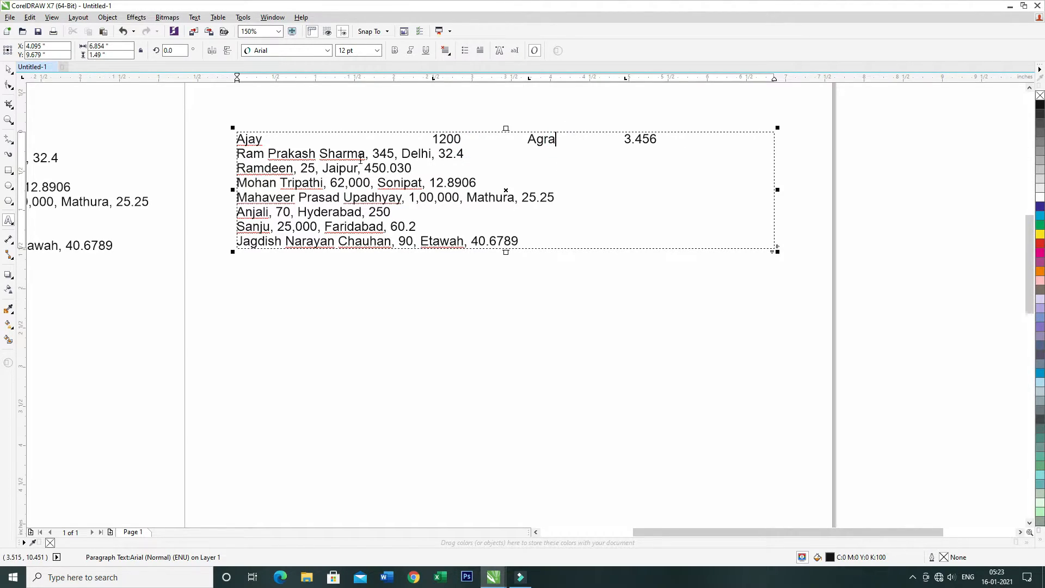
# - Insert tabs before 345, Delhi and 32.4 in the second row to align them with the tab stops
pyautogui.click(374, 153)
pyautogui.press('Tab')
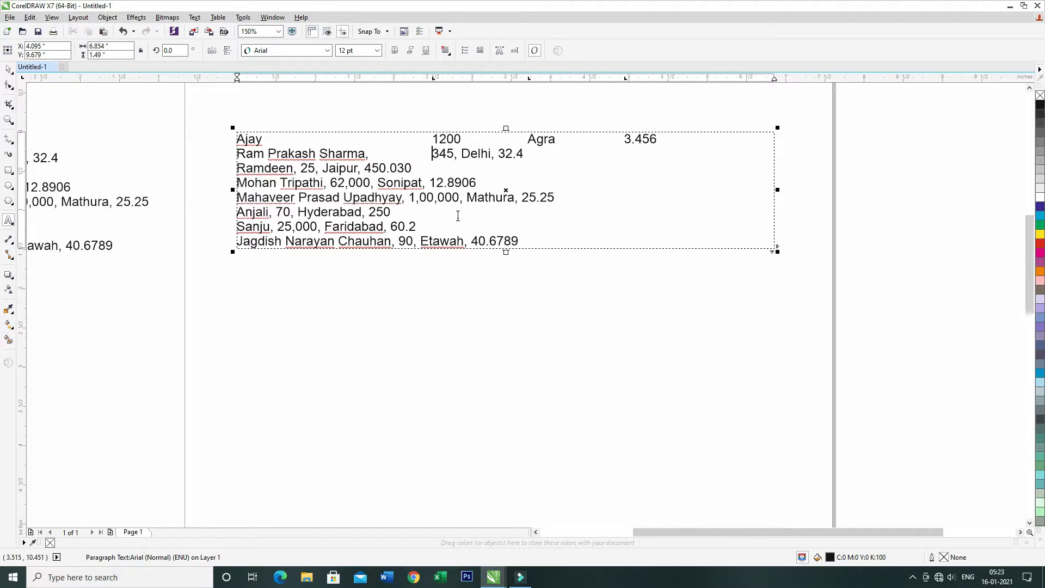
pyautogui.click(461, 153)
pyautogui.press('Tab')
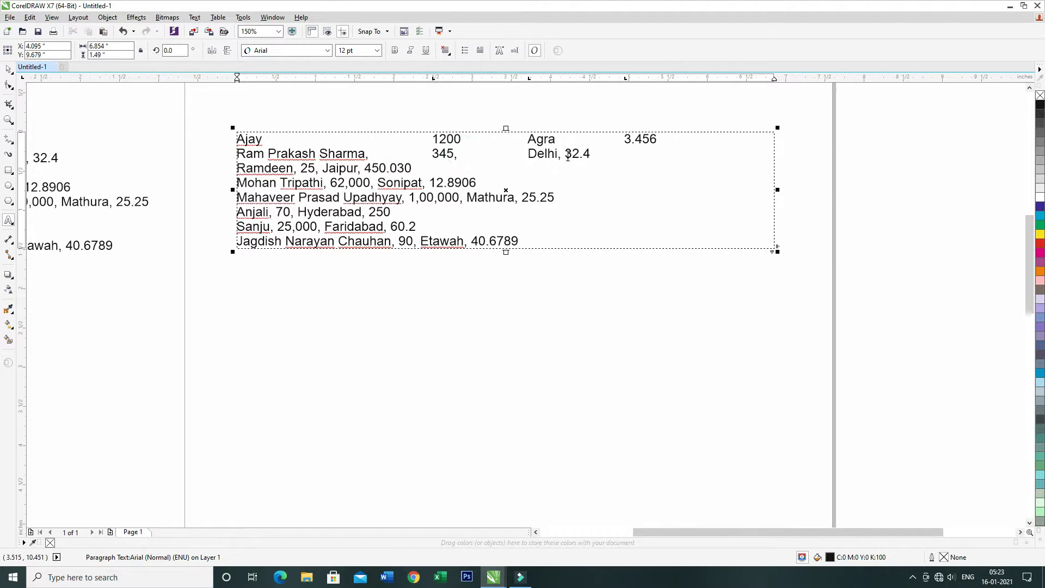
pyautogui.click(566, 154)
pyautogui.press('Tab')
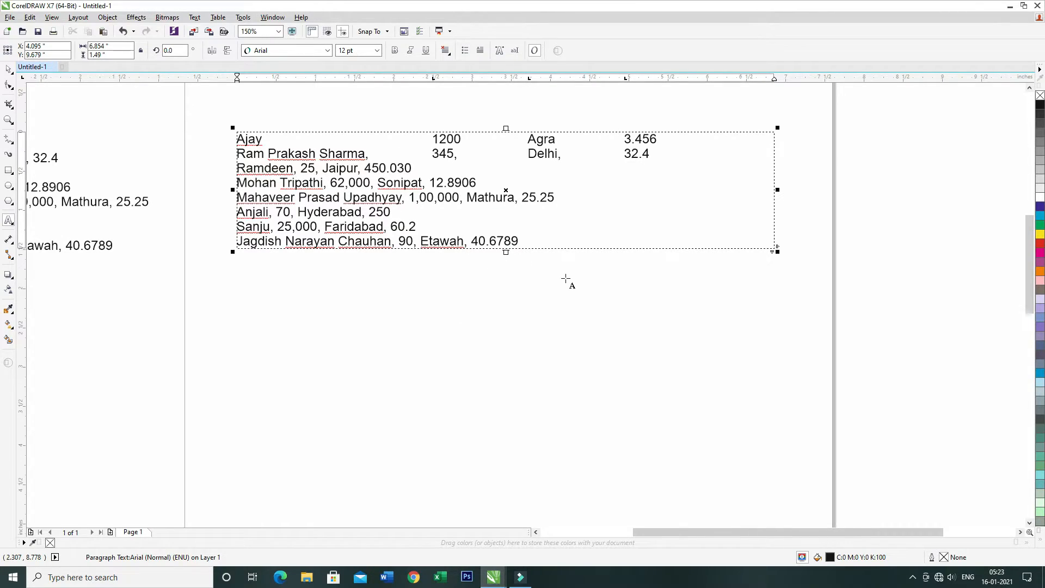
# - Insert tabs before 25, Jaipur and 450.030 in the third row to align them with the tab stops
pyautogui.click(302, 169)
pyautogui.press('Tab')
pyautogui.click(457, 168)
pyautogui.press('Tab')
pyautogui.click(568, 169)
pyautogui.press('Tab')
# - Insert tabs before 62,000, Sonipat and 12.8906 in the fourth row to align them with the tab stops
pyautogui.click(328, 182)
pyautogui.press('Tab')
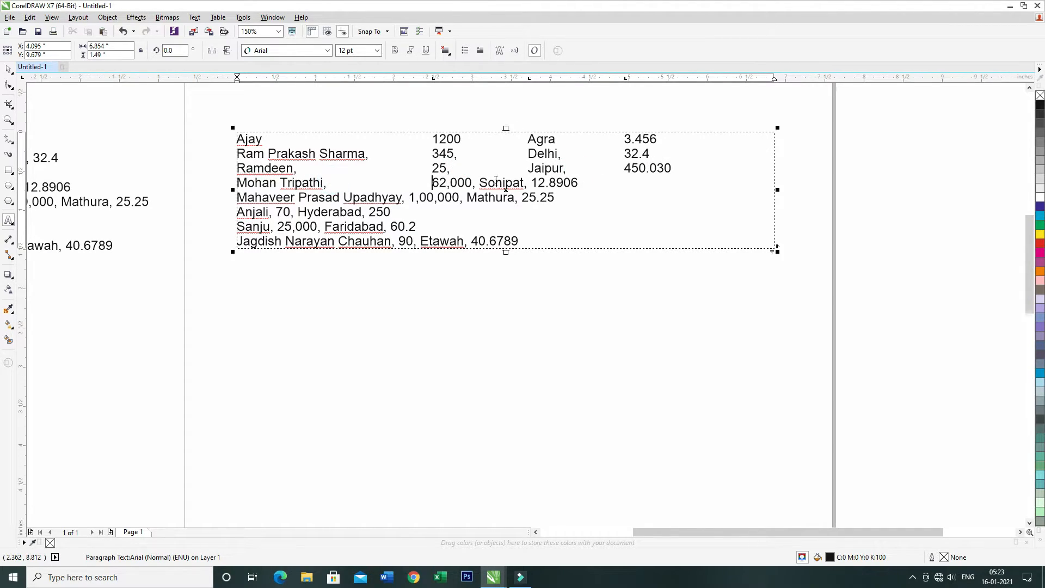
pyautogui.click(479, 182)
pyautogui.press('Tab')
pyautogui.click(580, 183)
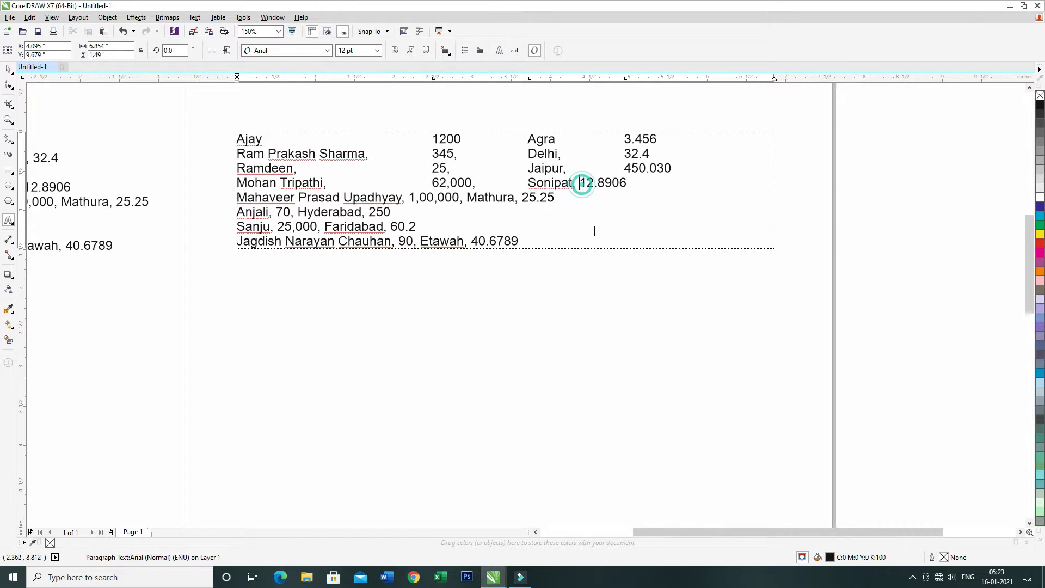
pyautogui.press('Tab')
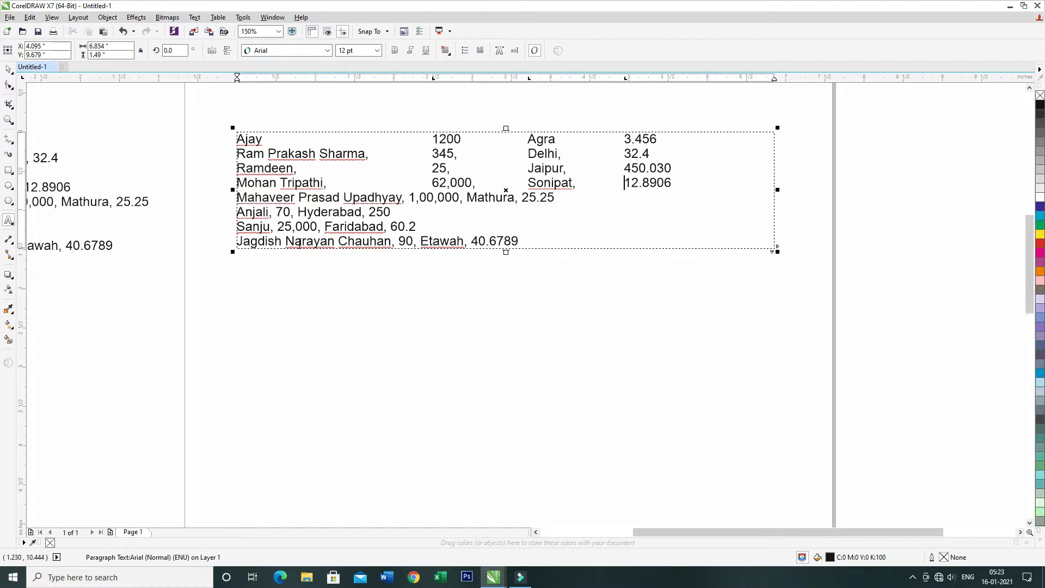
# - Insert tabs before 1,00,000, Mathura and 25.25 in the fifth row to align them with the tab stops
pyautogui.click(410, 197)
pyautogui.press('Tab')
pyautogui.click(489, 198)
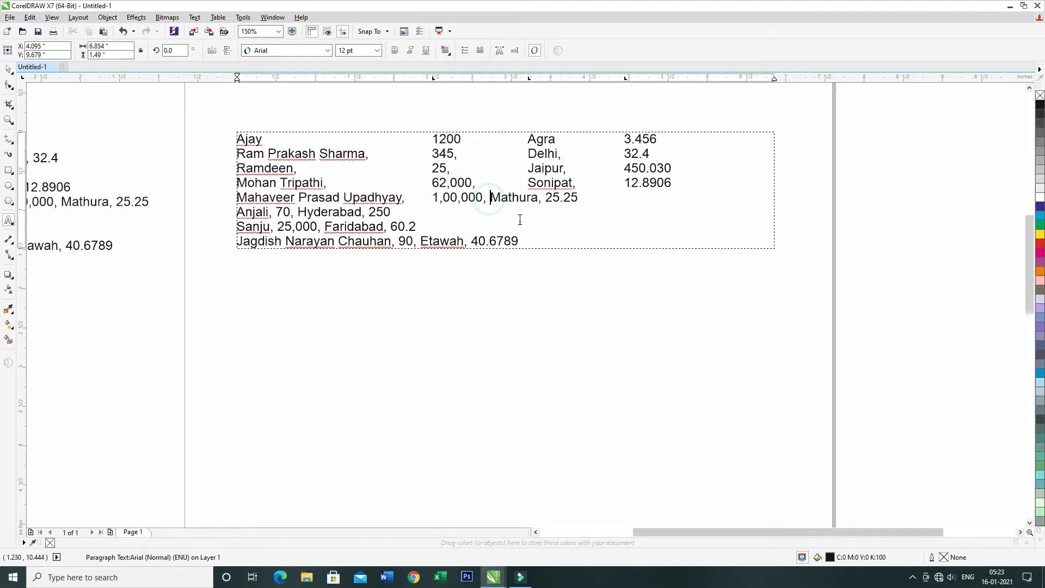
pyautogui.press('Tab')
pyautogui.click(583, 197)
pyautogui.press('Tab')
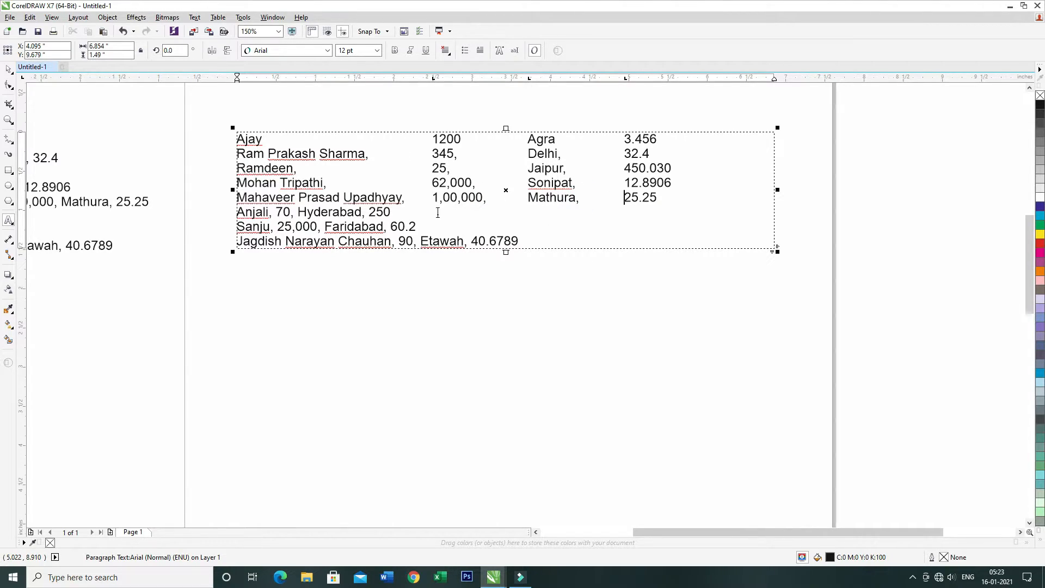
# - Leave text editing and delete the partly tabbed paragraph text from the page
pyautogui.click(459, 183)
pyautogui.click(8, 69)
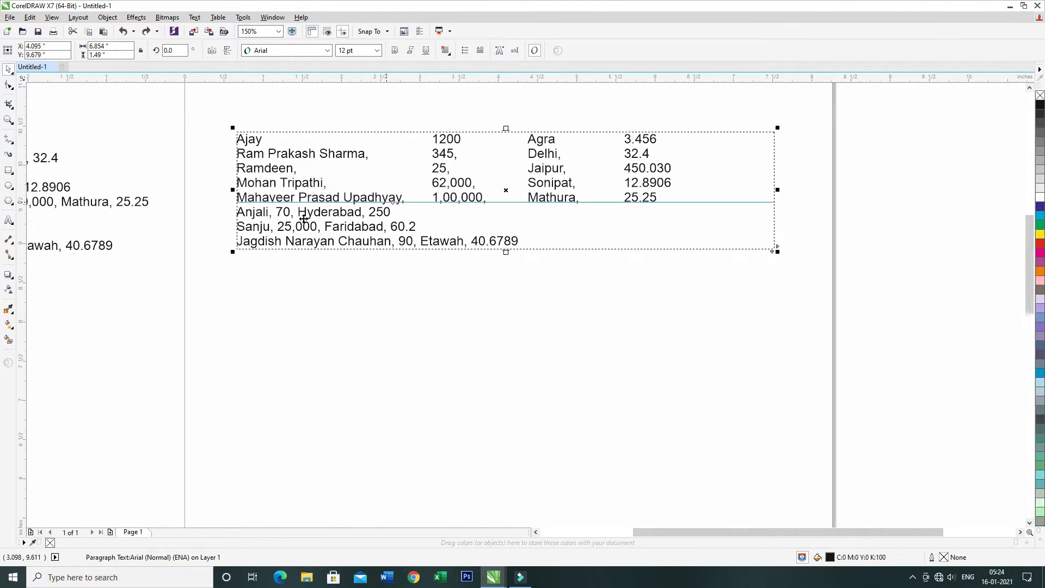
pyautogui.press('Delete')
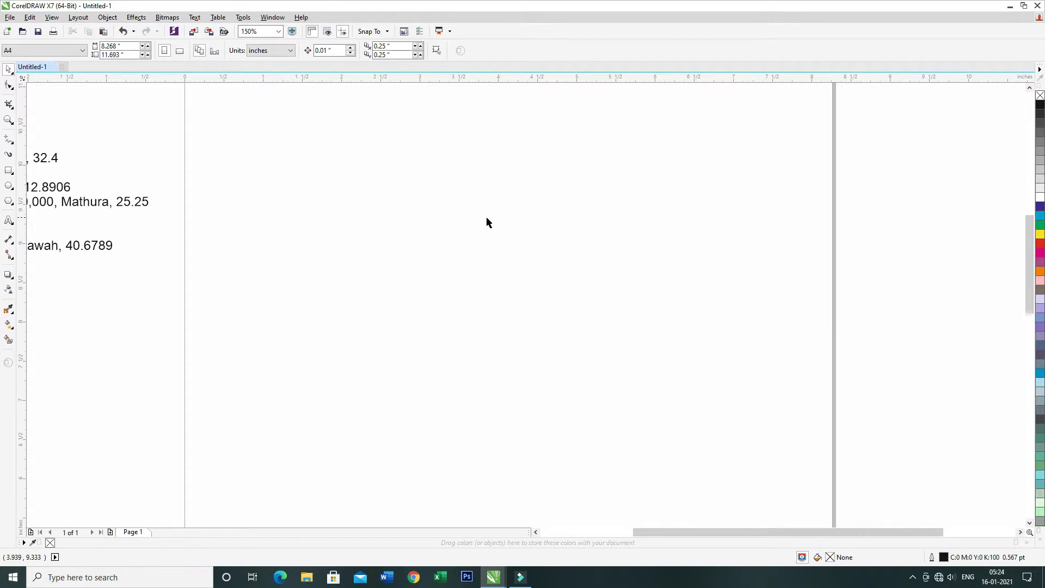
# - Move the spare text copy from beside the page onto it and convert it to paragraph text
pyautogui.click(86, 203)
pyautogui.moveTo(86, 203); pyautogui.dragTo(516, 214)
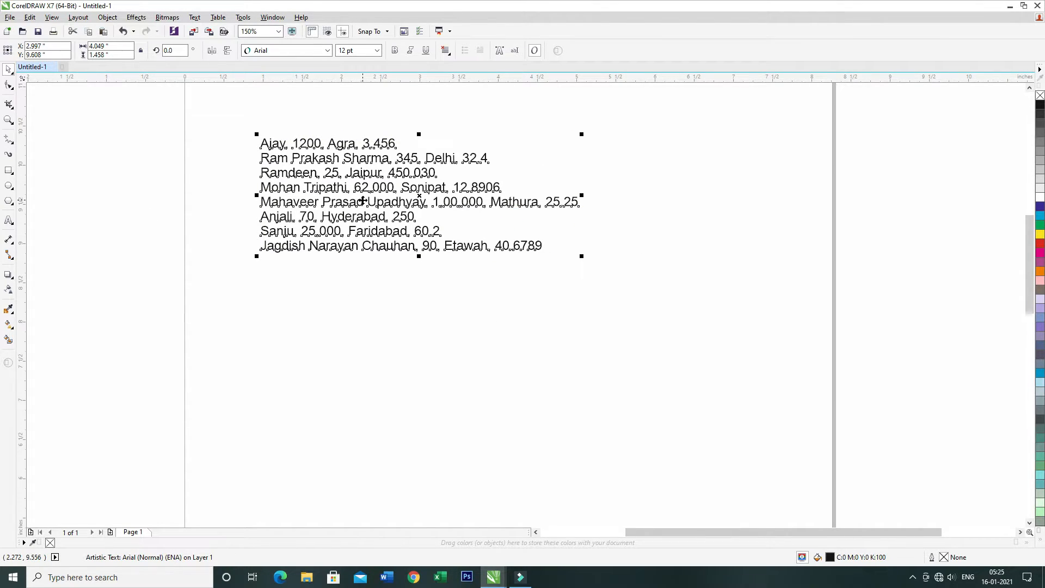
pyautogui.hotkey('ctrl', 'F8')
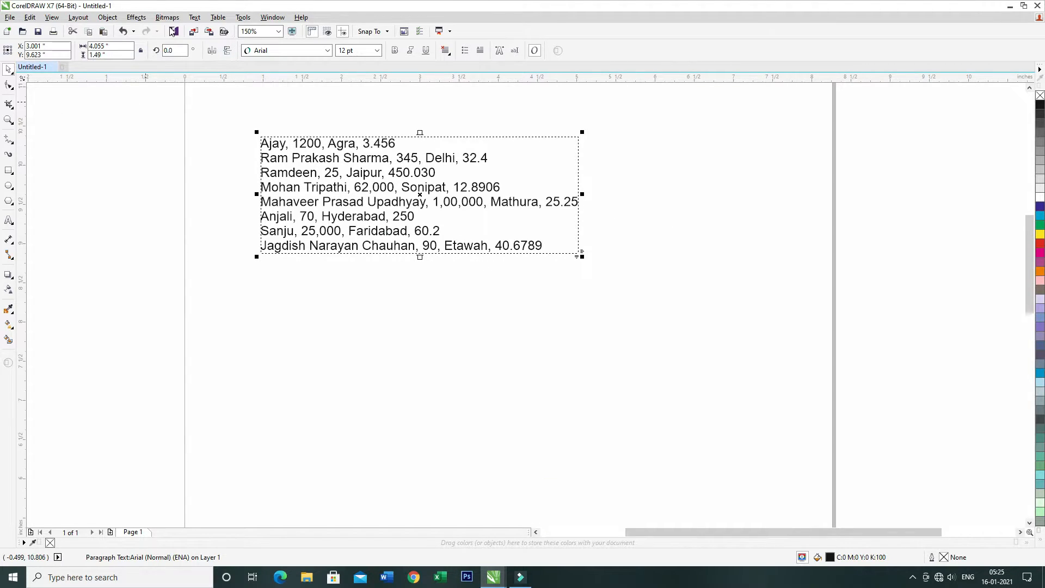
# - Remove all default tab stops from the paragraph text and enlarge its frame to about 6.486 by 3.208 inches
pyautogui.click(194, 17)
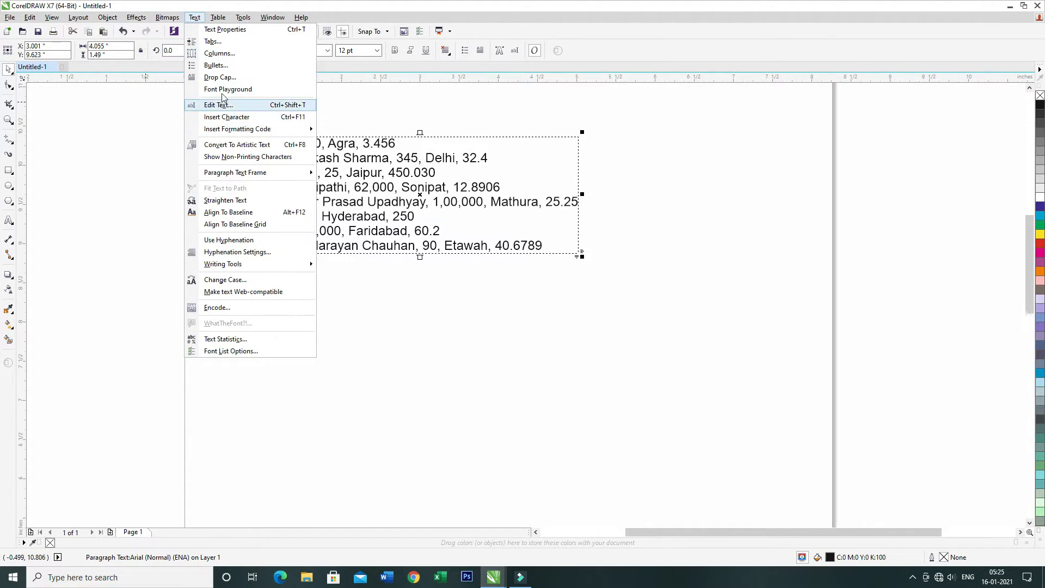
pyautogui.click(213, 41)
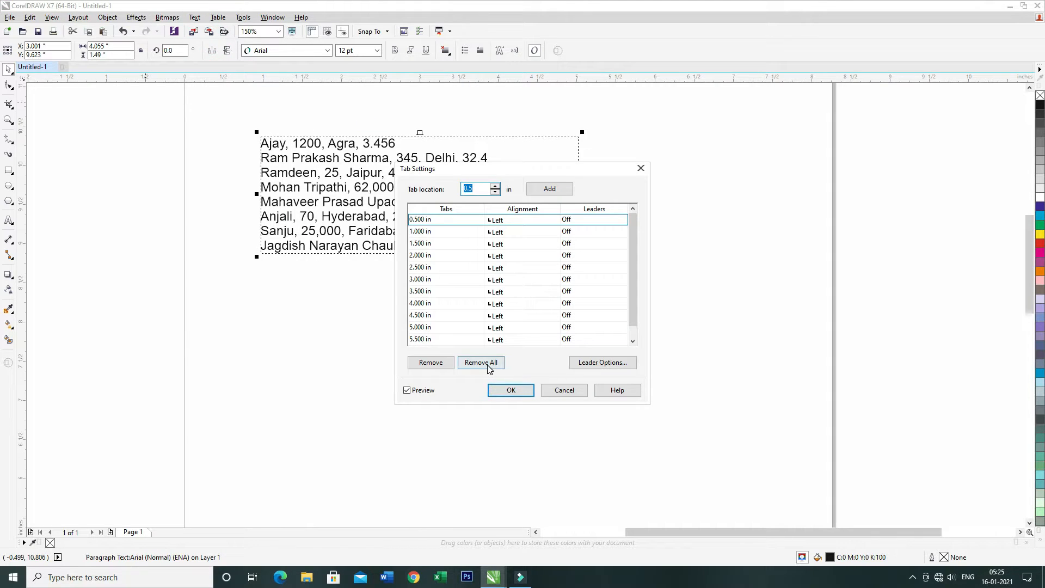
pyautogui.click(482, 363)
pyautogui.click(511, 390)
pyautogui.moveTo(582, 194); pyautogui.dragTo(771, 194)
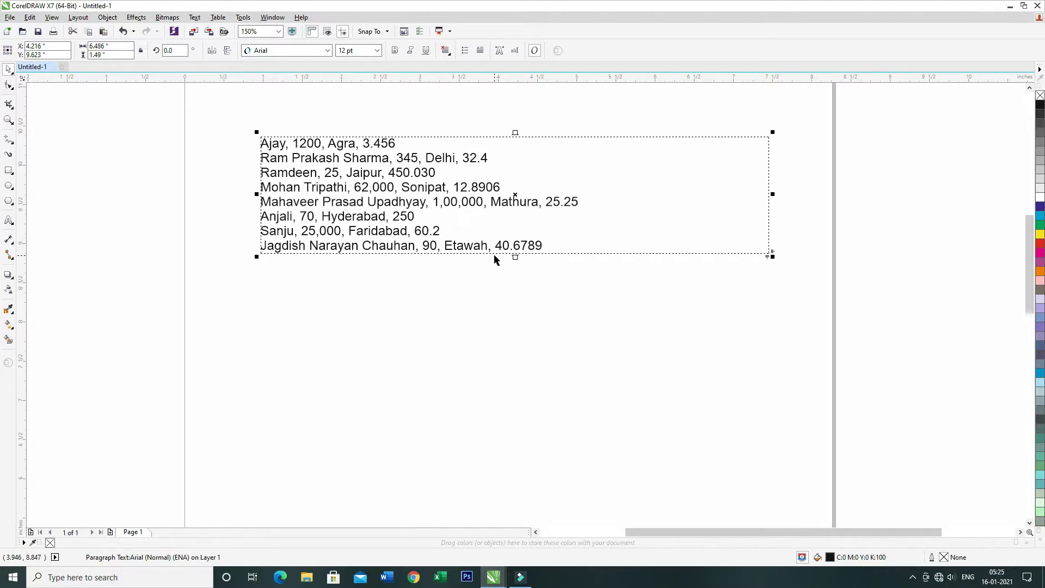
pyautogui.moveTo(514, 256); pyautogui.dragTo(511, 364)
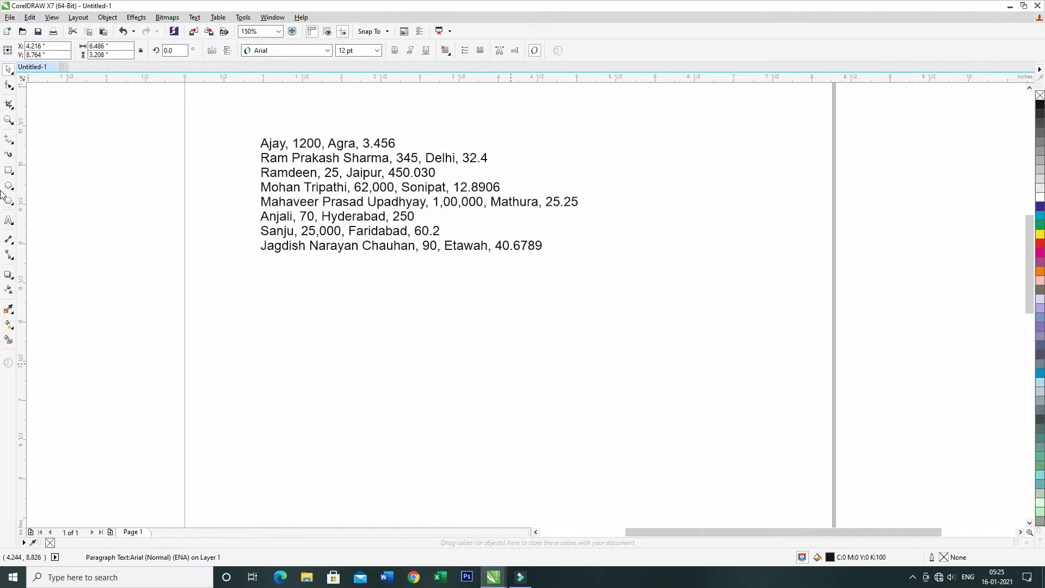
# - Add left tab stops at about 2.3, 3.65 and 4.8 inches to all lines of the paragraph text and leave text editing
pyautogui.click(8, 220)
pyautogui.click(399, 201)
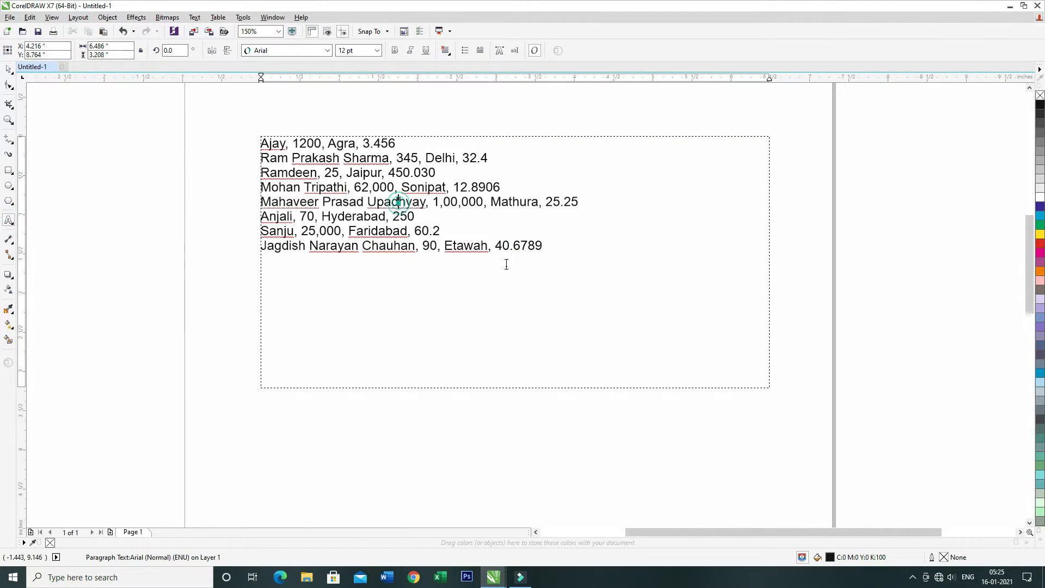
pyautogui.hotkey('ctrl', 'a')
pyautogui.click(444, 80)
pyautogui.click(548, 79)
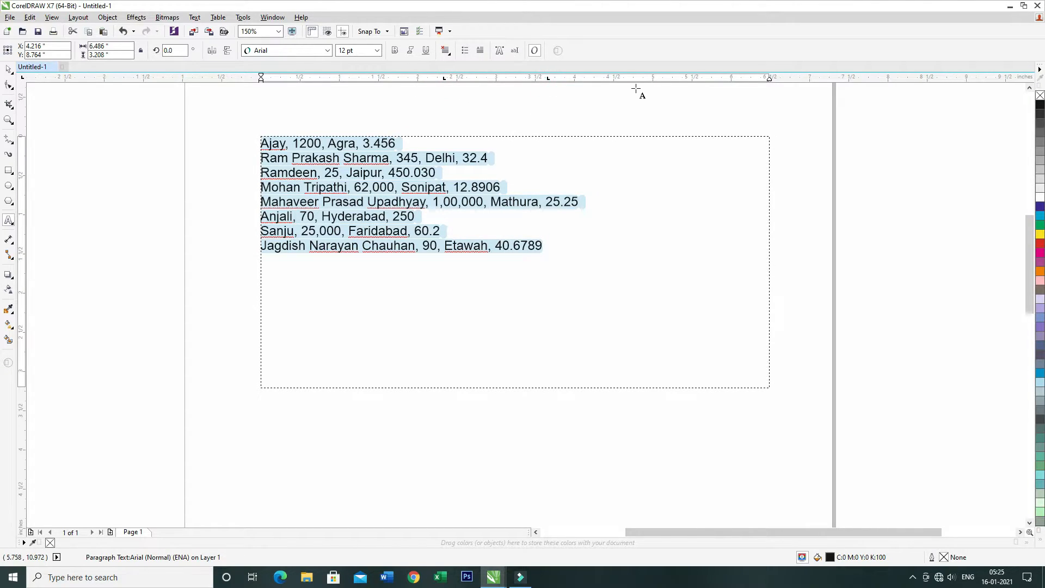
pyautogui.click(637, 79)
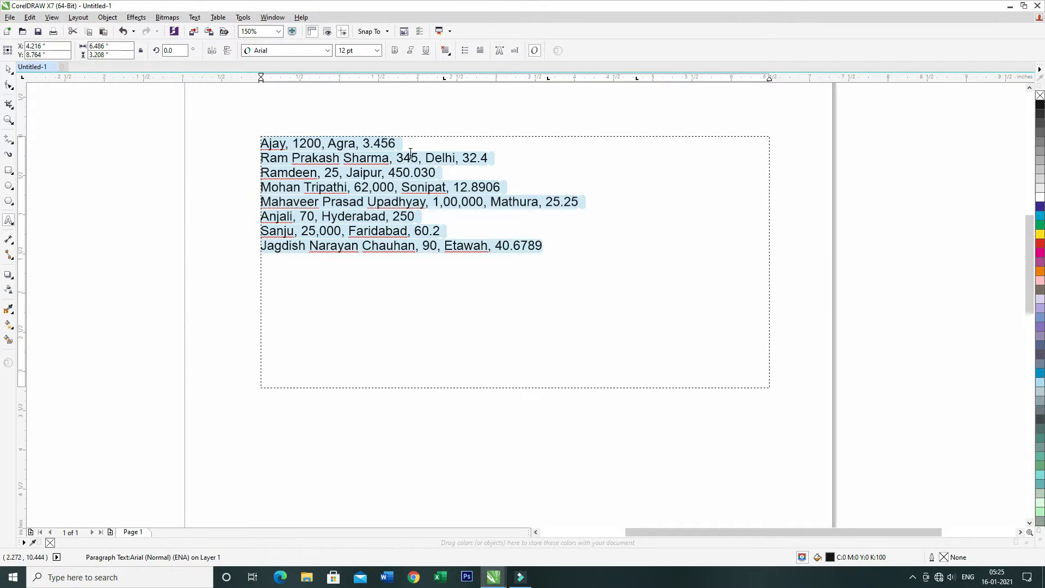
pyautogui.click(460, 158)
pyautogui.click(9, 68)
pyautogui.click(199, 179)
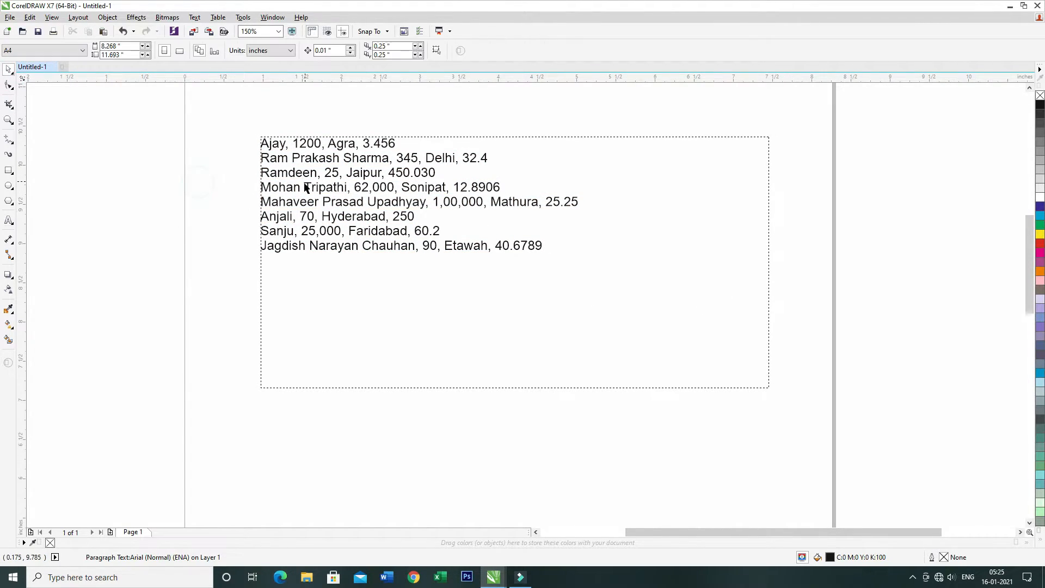
pyautogui.click(366, 190)
pyautogui.moveTo(244, 124); pyautogui.dragTo(550, 260)
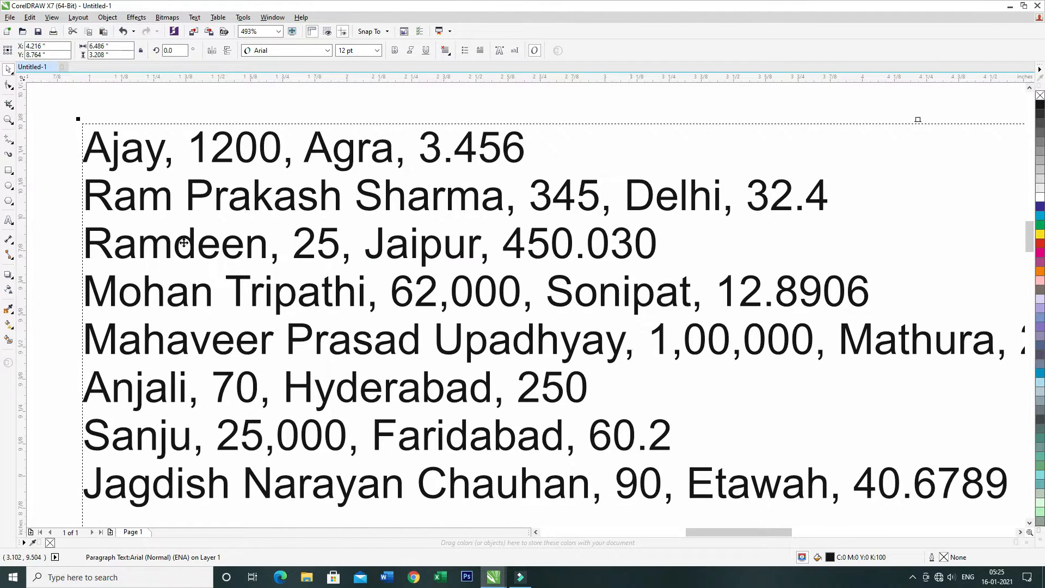
pyautogui.click(186, 102)
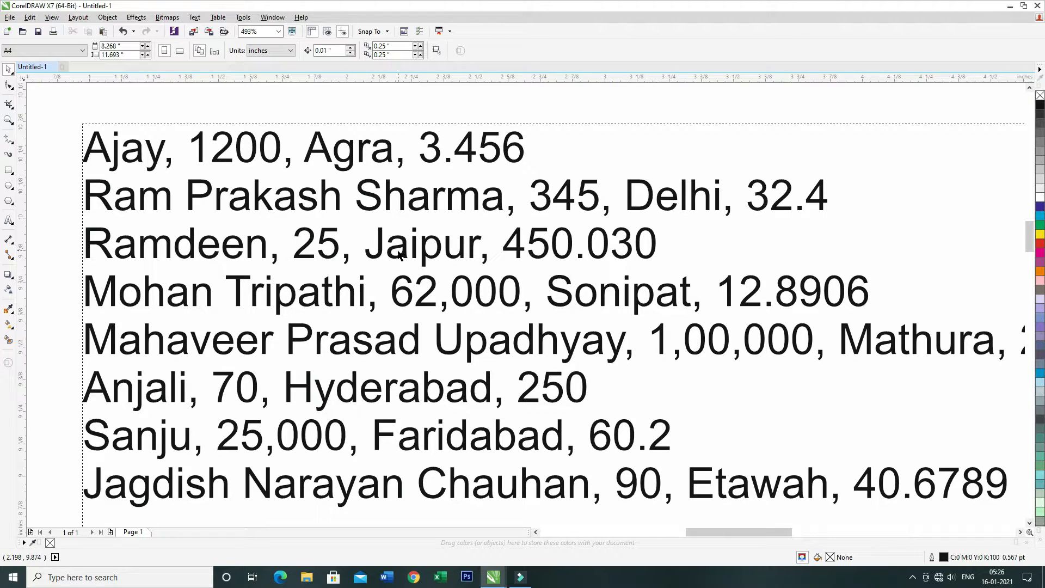
pyautogui.scroll(-3, 434, 205)
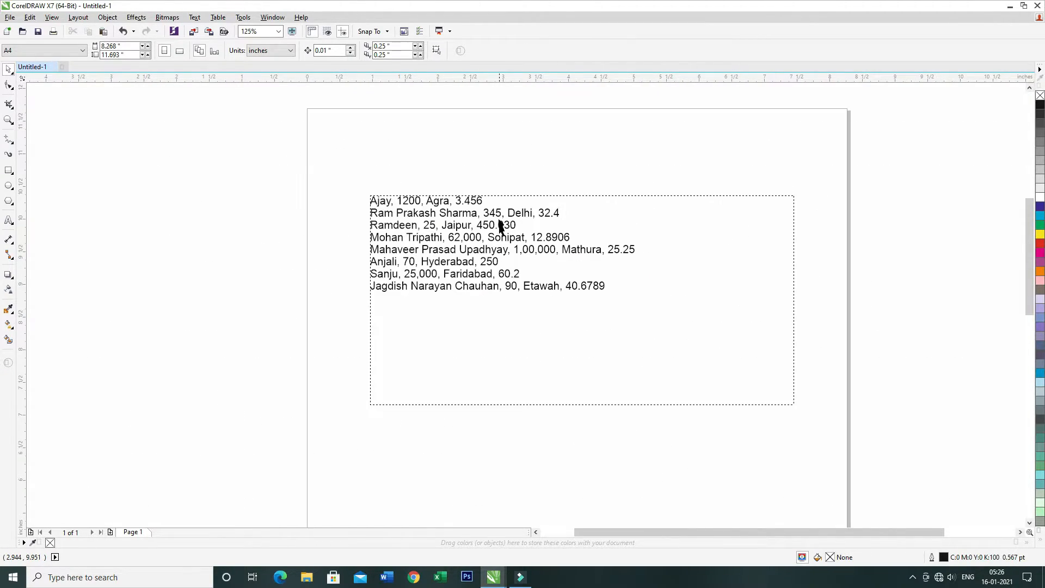
pyautogui.click(279, 202)
# - Replace every comma followed by a space in the paragraph text with a tab
pyautogui.click(452, 231)
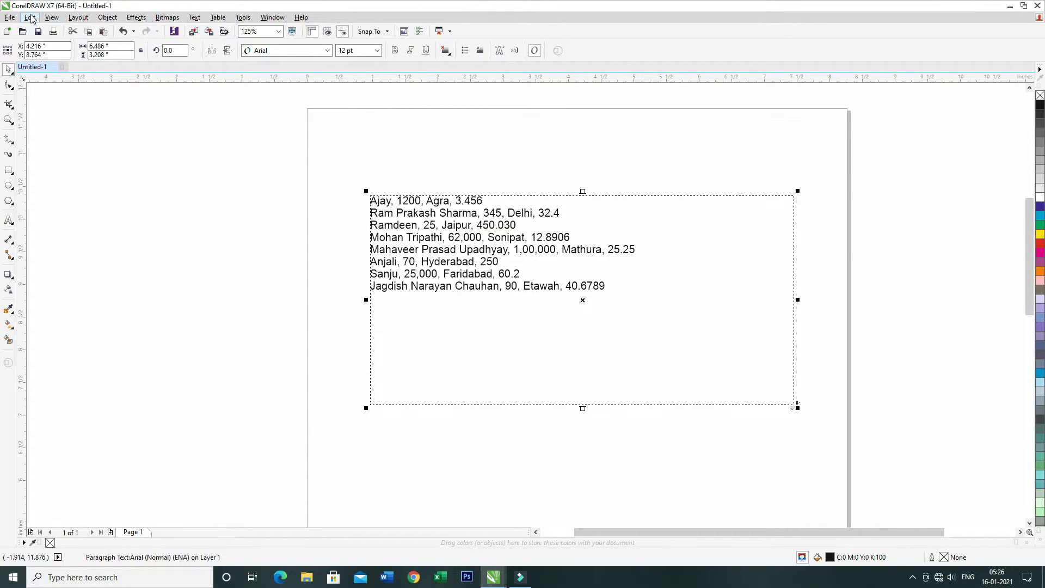
pyautogui.click(30, 18)
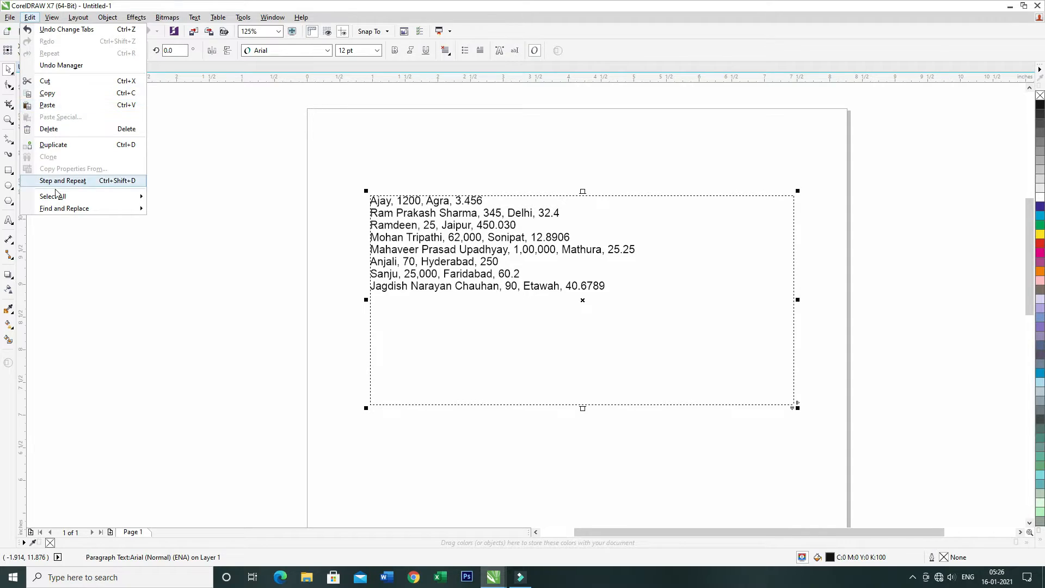
pyautogui.moveTo(60, 215)
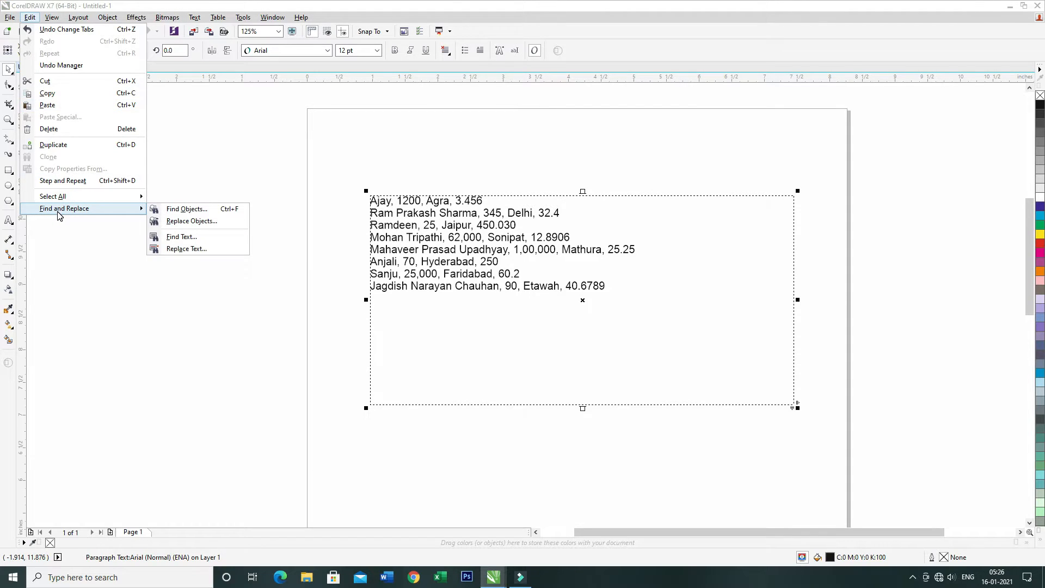
pyautogui.click(180, 249)
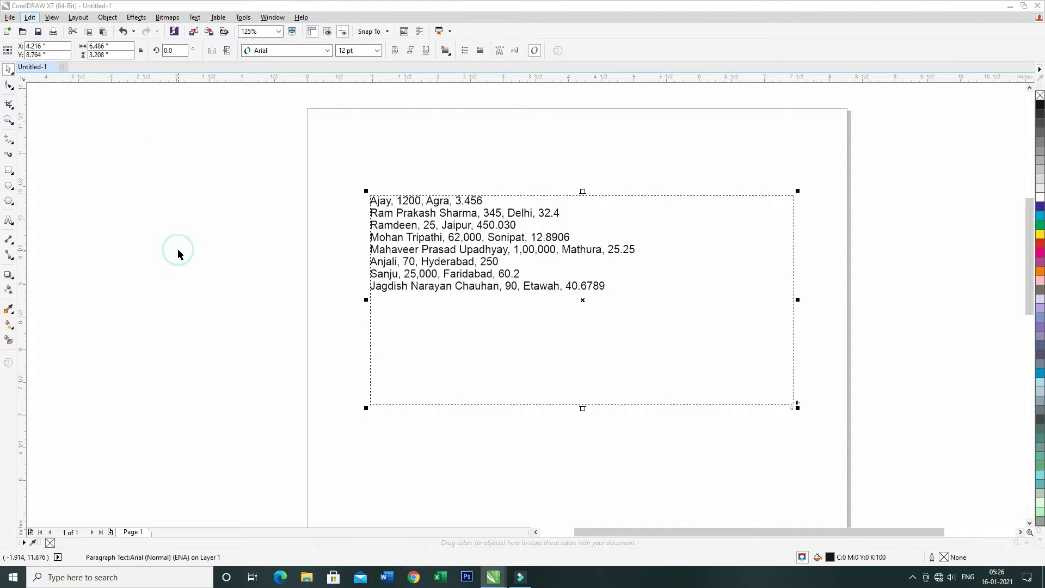
pyautogui.moveTo(467, 249); pyautogui.dragTo(587, 250)
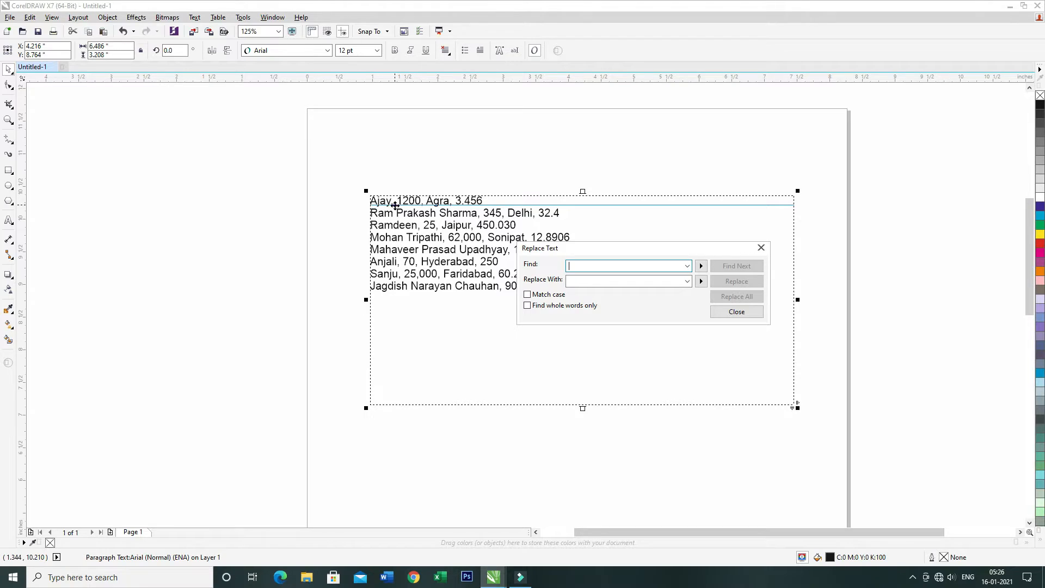
pyautogui.click(584, 265)
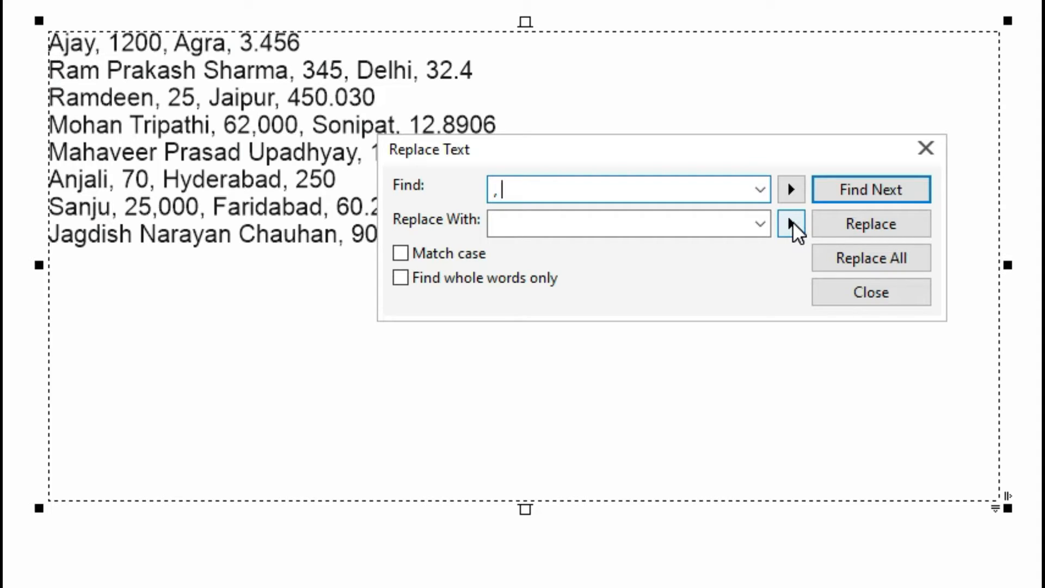
pyautogui.click(792, 223)
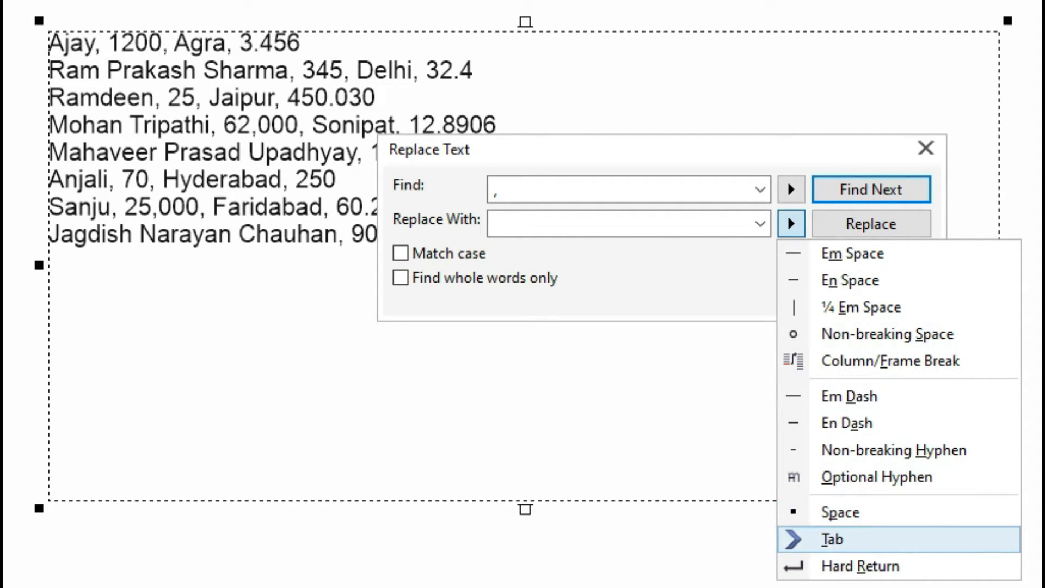
pyautogui.click(796, 544)
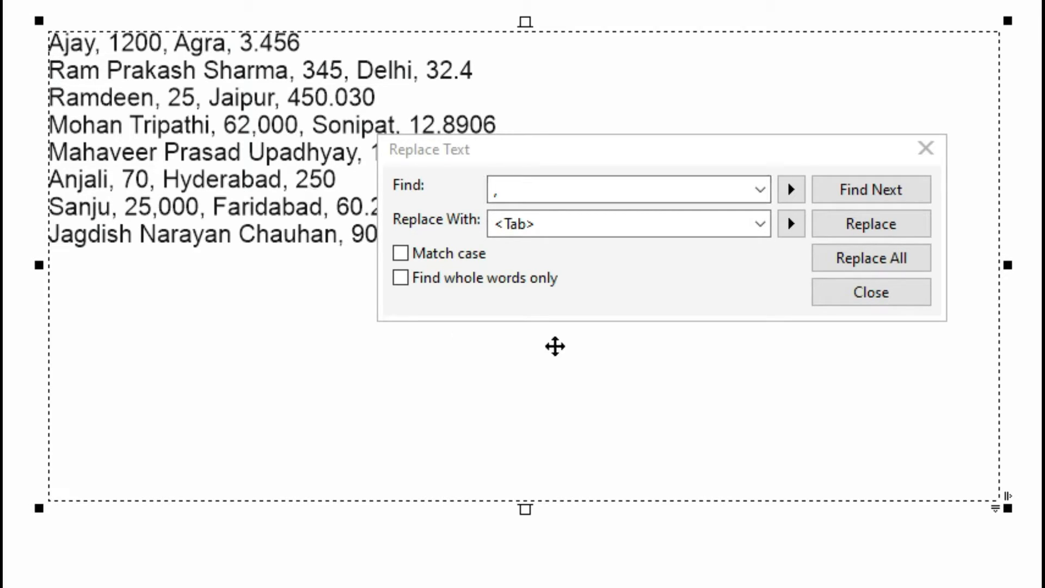
pyautogui.click(909, 265)
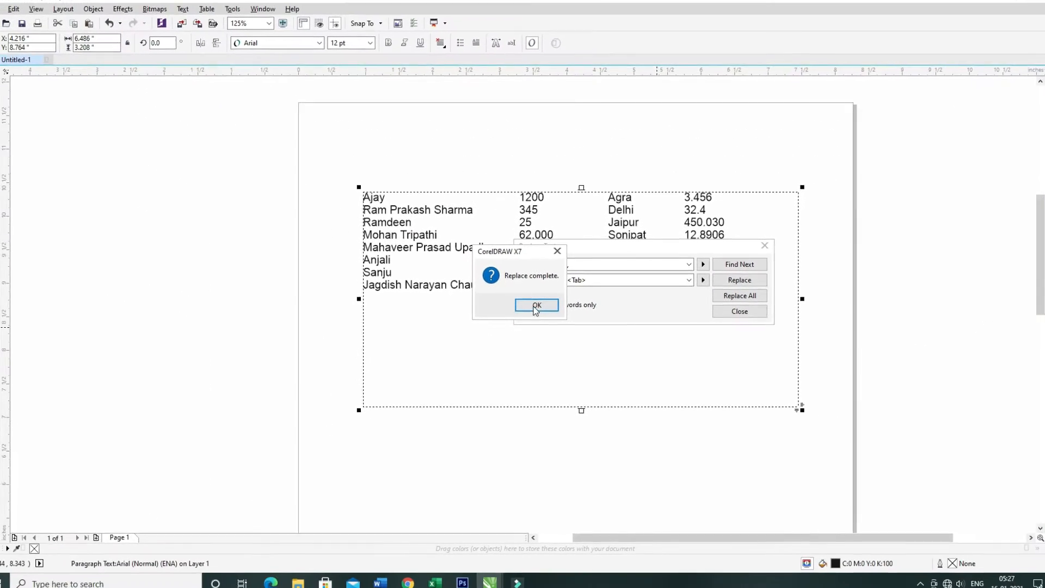
pyautogui.click(538, 306)
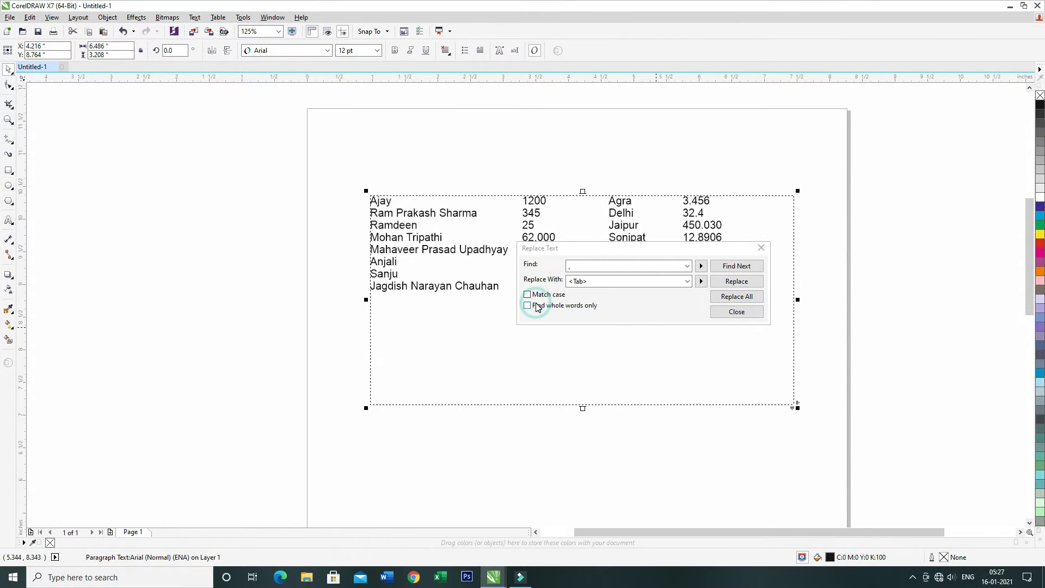
pyautogui.click(761, 247)
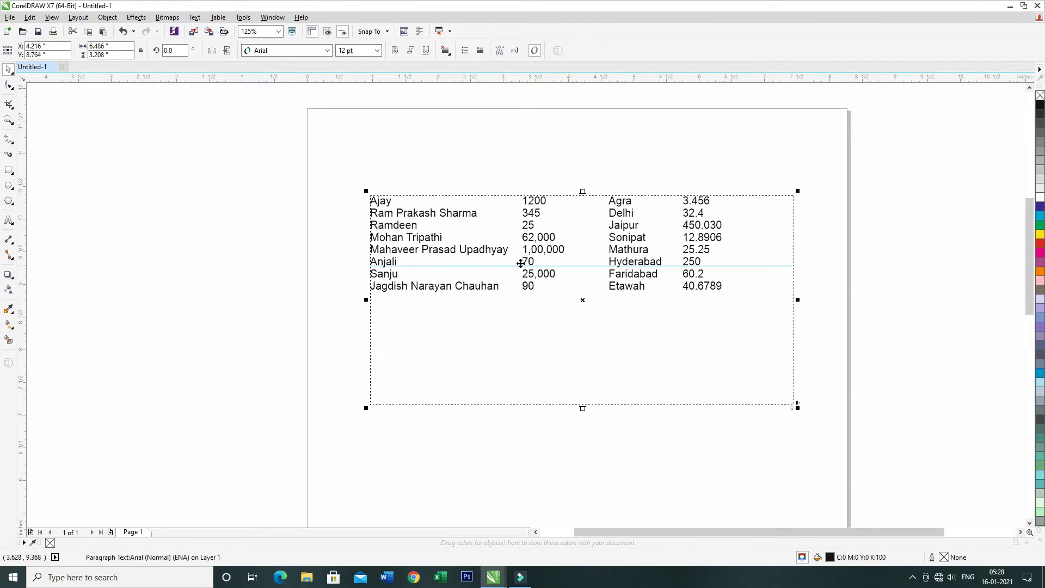
# - Replace the number column's left tab stop with a right-aligned tab stop at about 3.233 inches for all rows
pyautogui.click(9, 220)
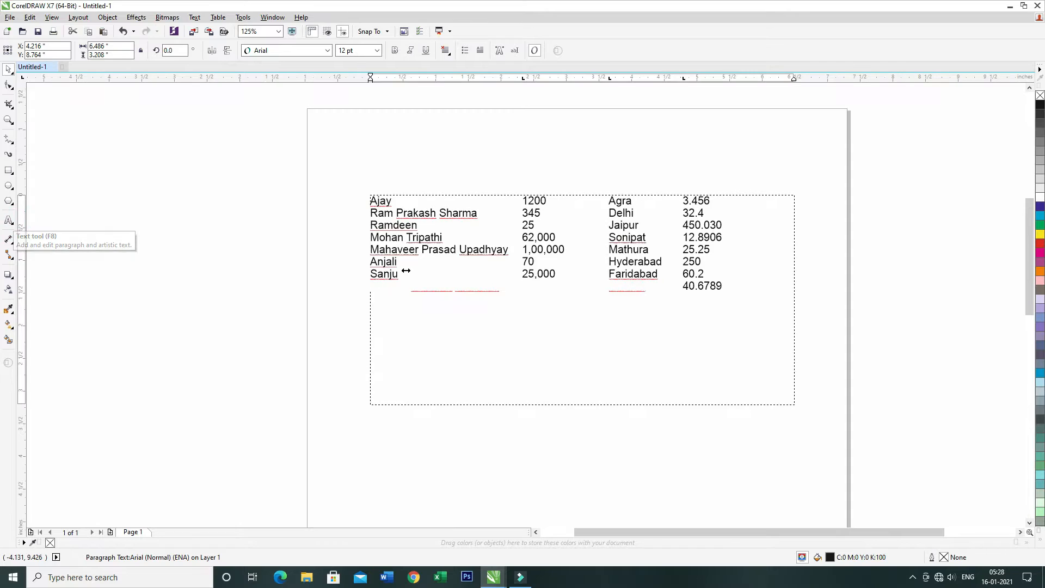
pyautogui.click(546, 250)
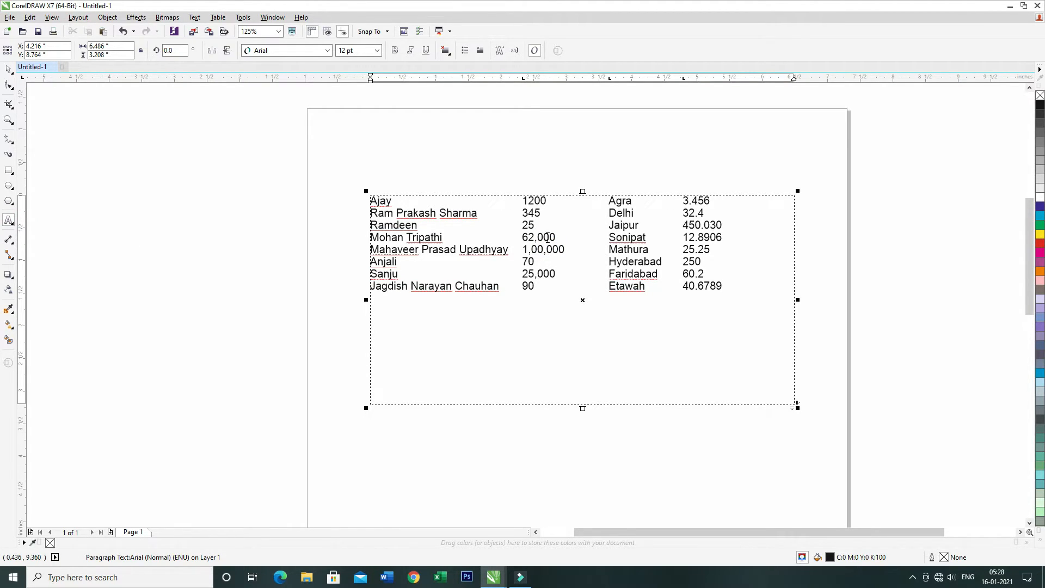
pyautogui.hotkey('ctrl', 'a')
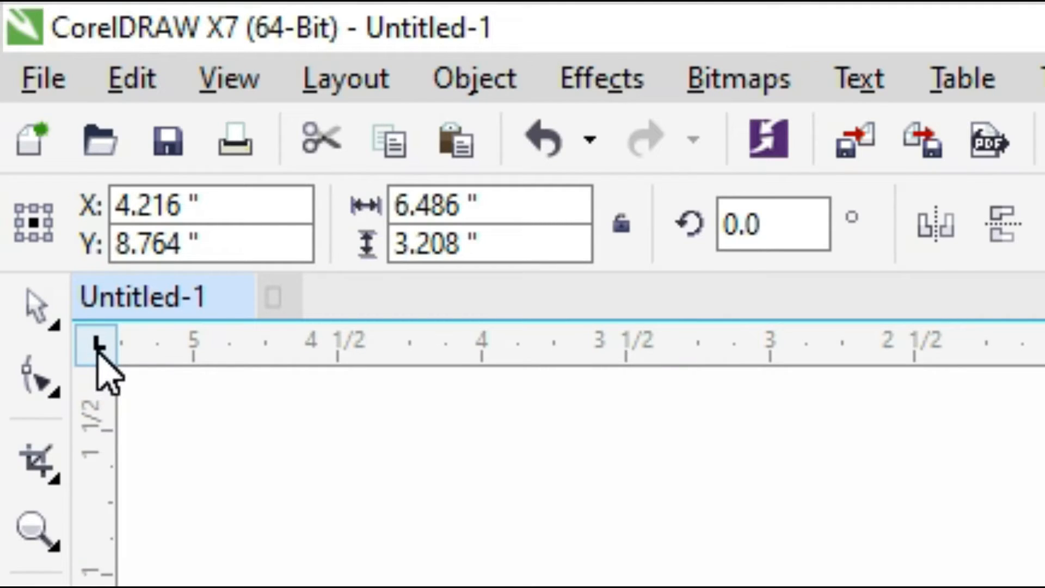
pyautogui.click(97, 353)
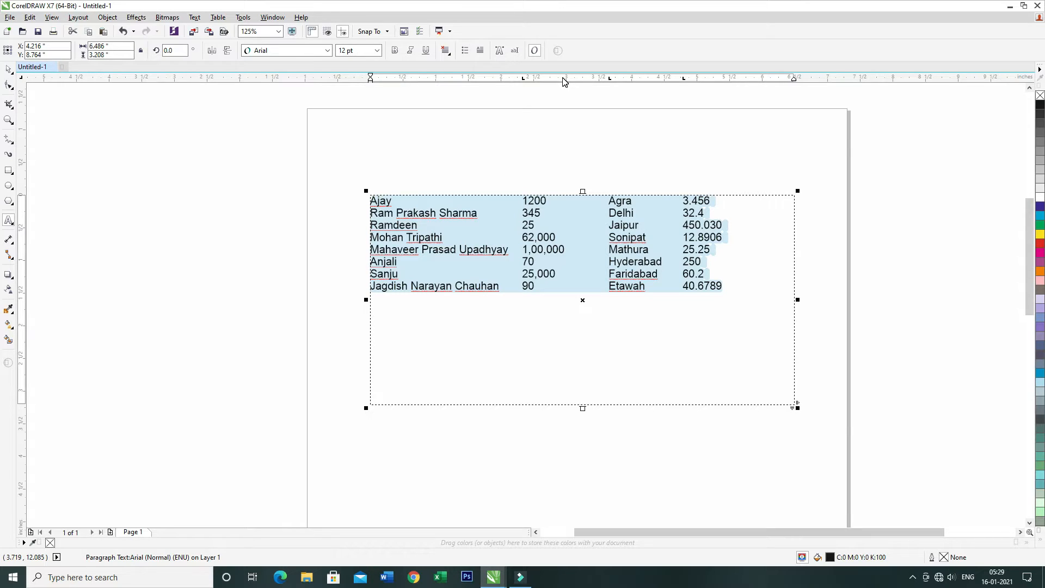
pyautogui.click(562, 78)
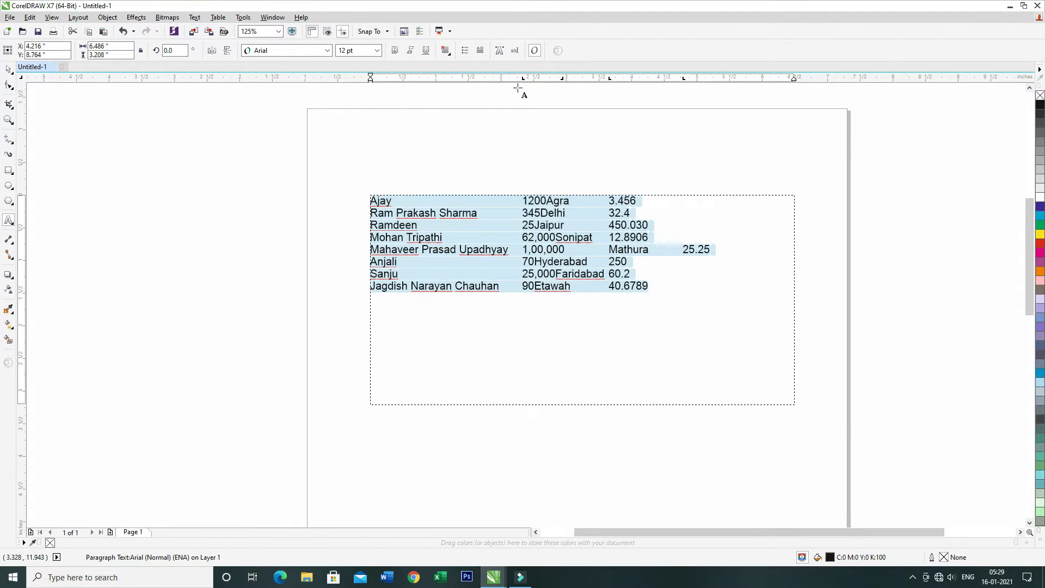
pyautogui.moveTo(524, 79); pyautogui.dragTo(581, 81)
pyautogui.hotkey('ctrl', 'a')
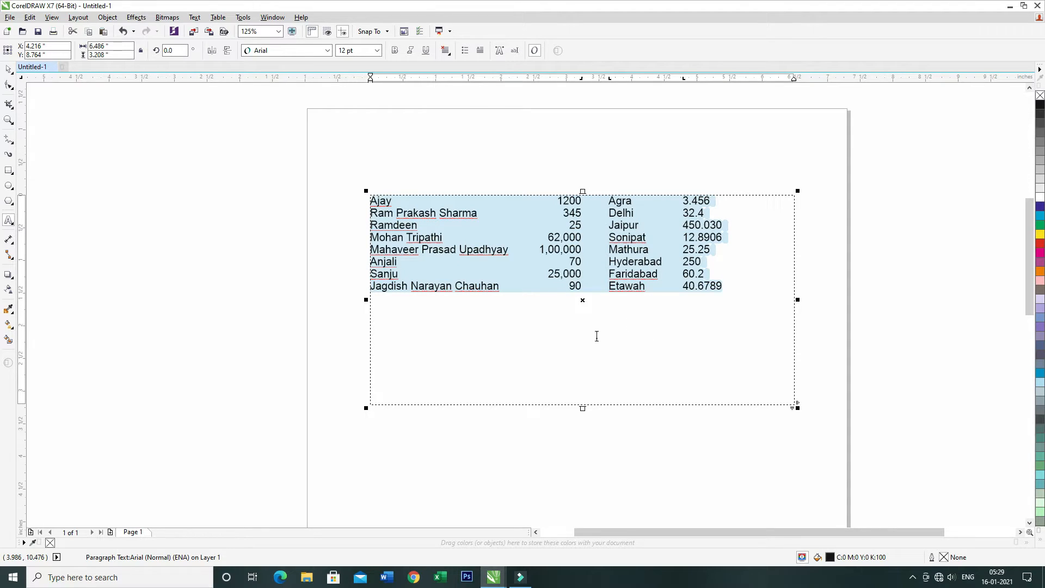
# - Change the alignment of the city column's 3.653 in tab stop to Center for all rows
pyautogui.click(626, 202)
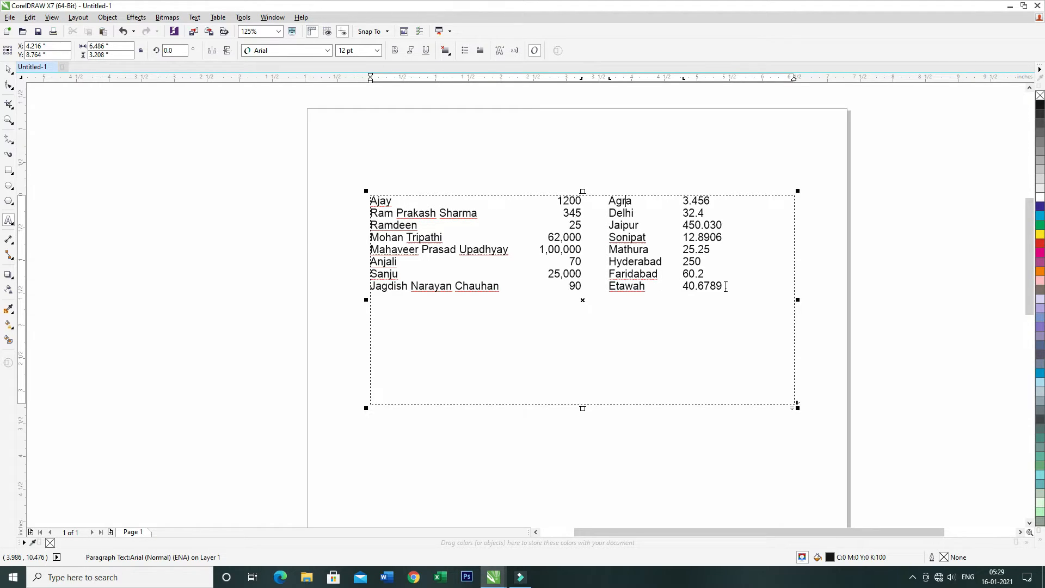
pyautogui.moveTo(729, 287); pyautogui.dragTo(369, 201)
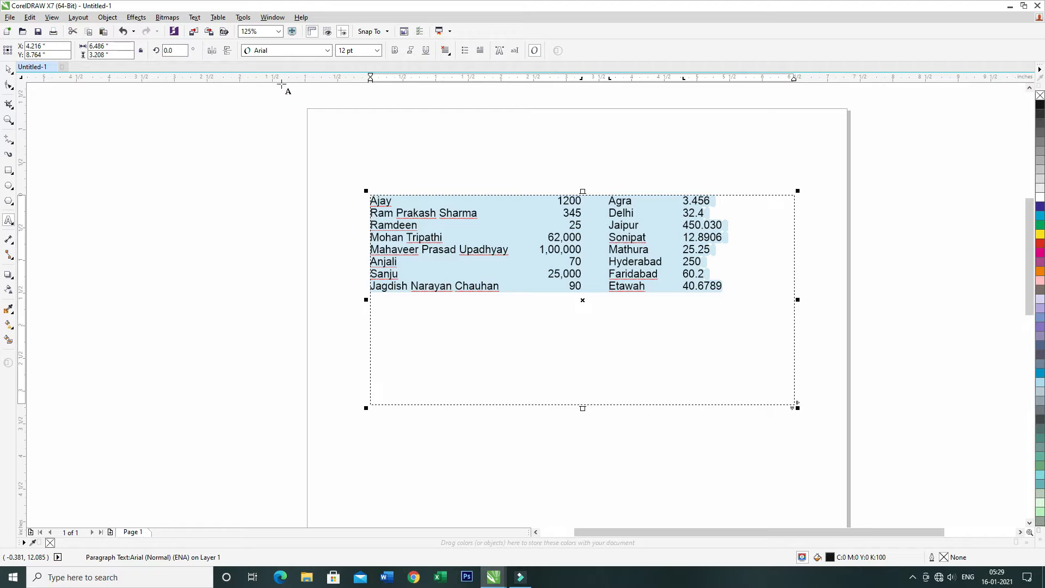
pyautogui.click(196, 17)
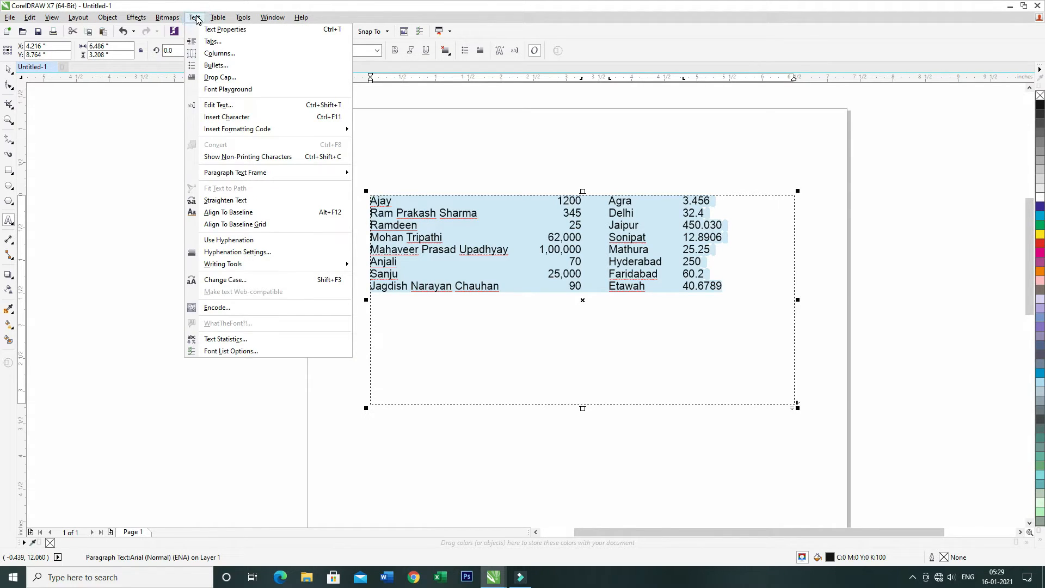
pyautogui.click(212, 42)
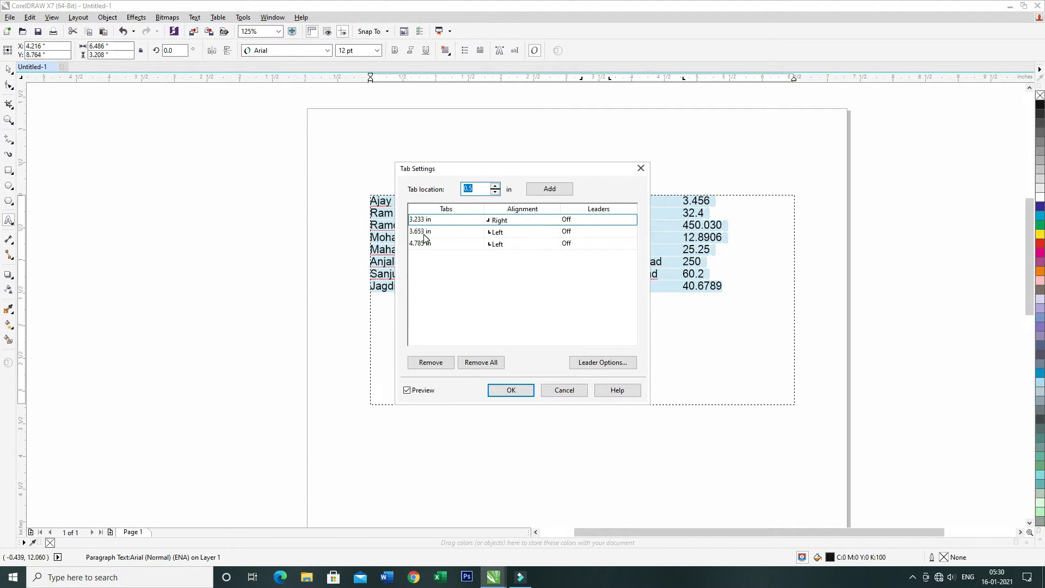
pyautogui.click(509, 167)
pyautogui.moveTo(503, 170); pyautogui.dragTo(362, 141)
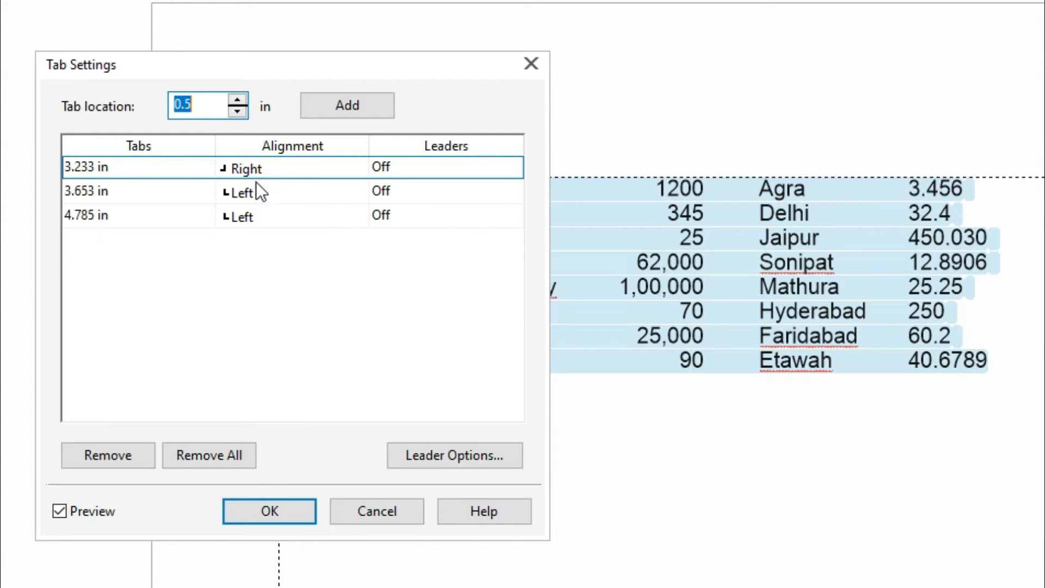
pyautogui.click(248, 195)
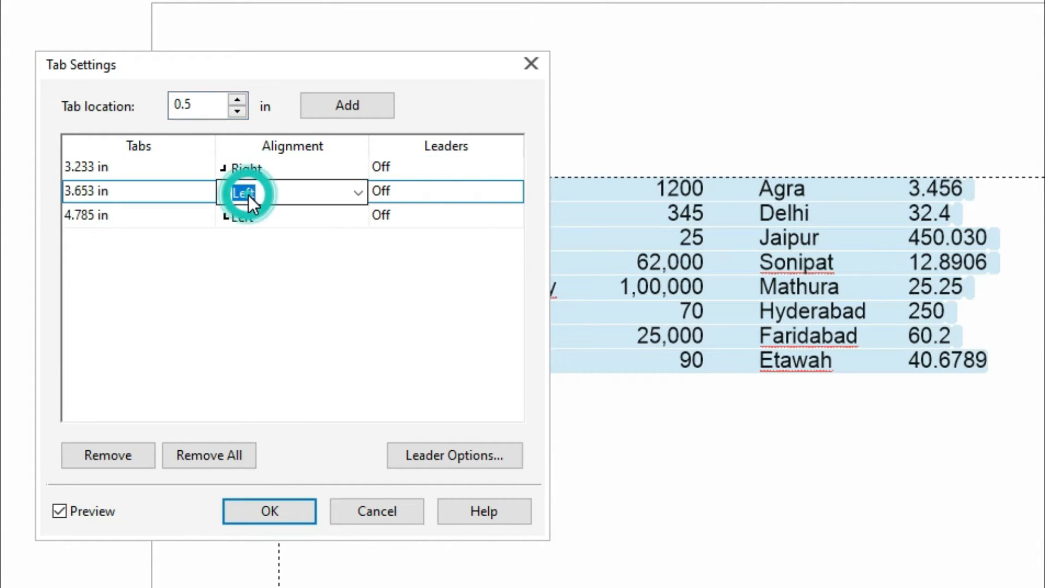
pyautogui.click(358, 195)
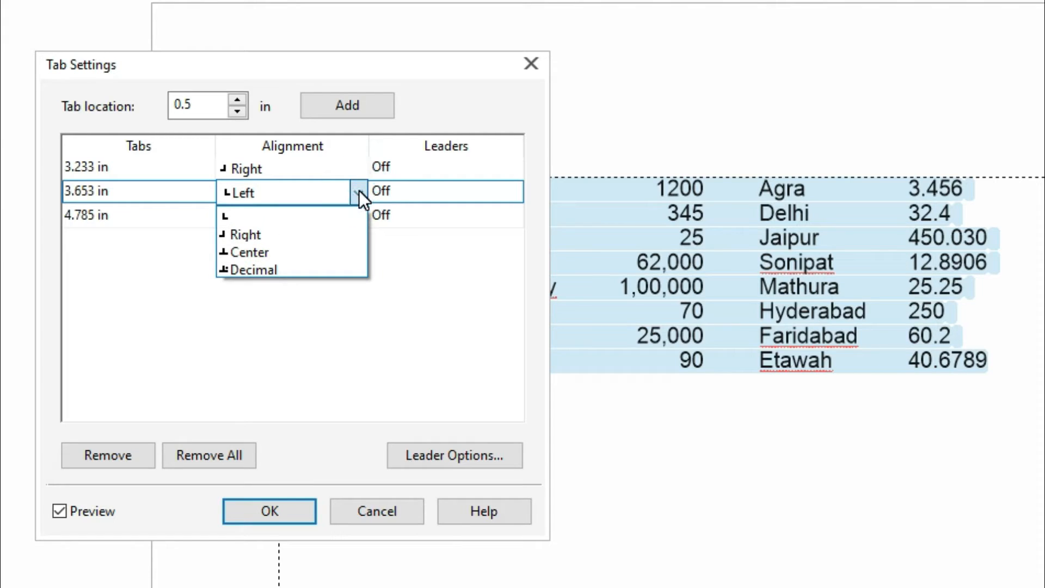
pyautogui.click(244, 252)
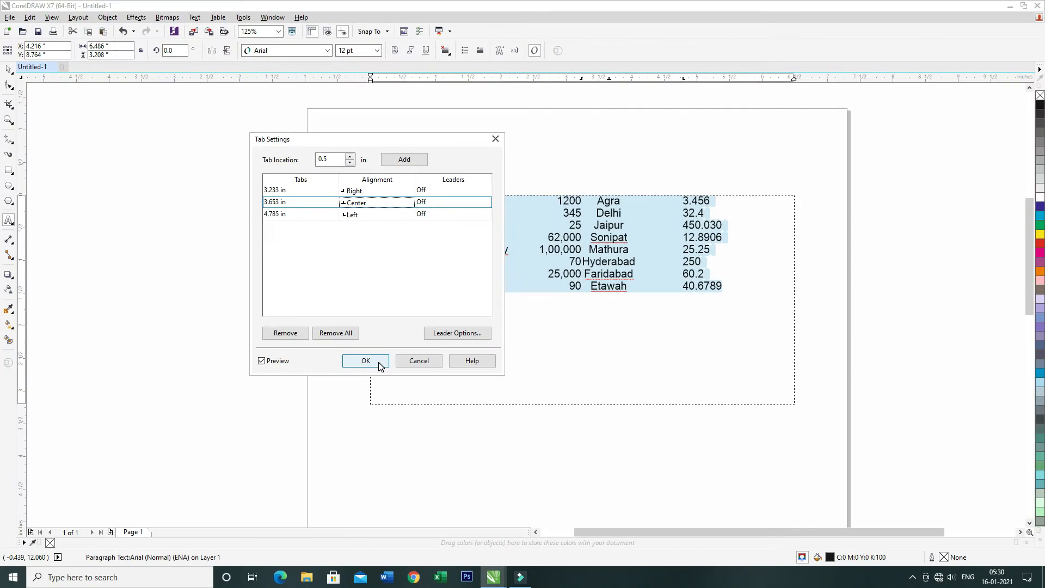
pyautogui.click(294, 517)
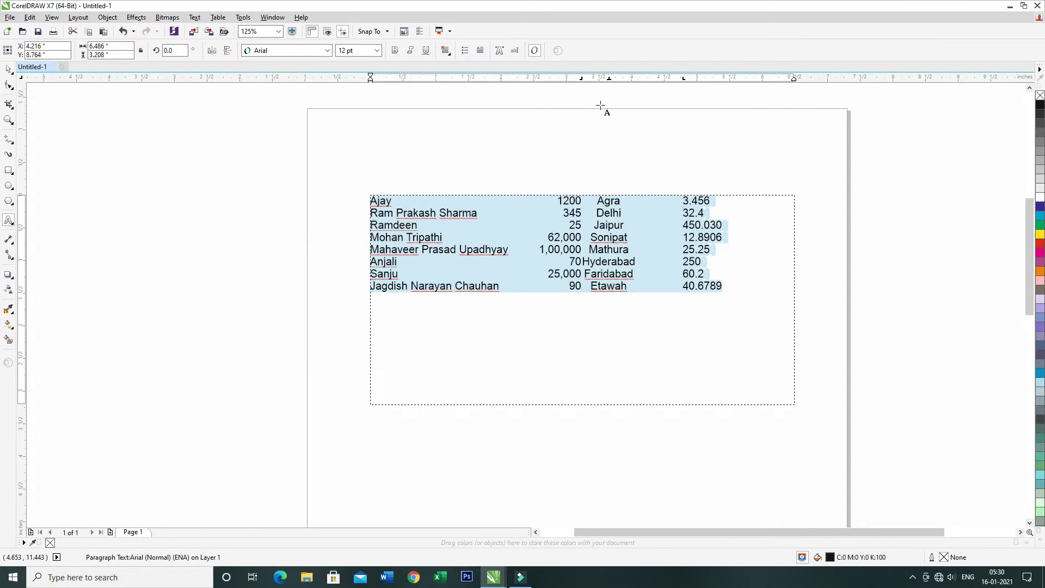
# - Move the city column's center tab stop to about 4 inches for all rows
pyautogui.moveTo(609, 79); pyautogui.dragTo(633, 82)
pyautogui.hotkey('ctrl', 'a')
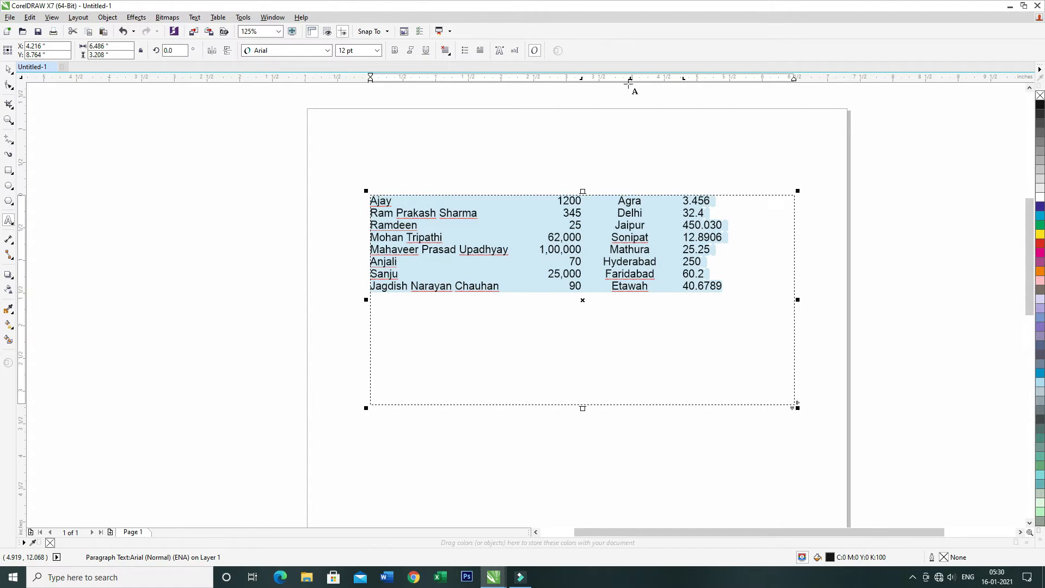
pyautogui.moveTo(630, 81); pyautogui.dragTo(633, 79)
pyautogui.hotkey('ctrl', 'a')
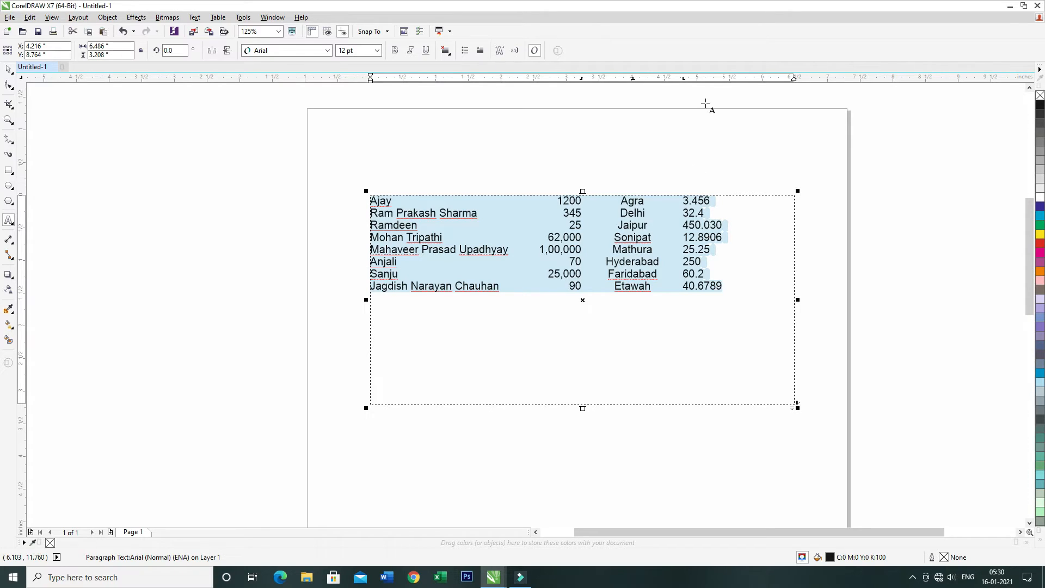
# - Replace the last column's left tab stop with a single decimal tab stop at about 5.65 inches for all rows
pyautogui.click(746, 78)
pyautogui.moveTo(683, 78); pyautogui.dragTo(683, 52)
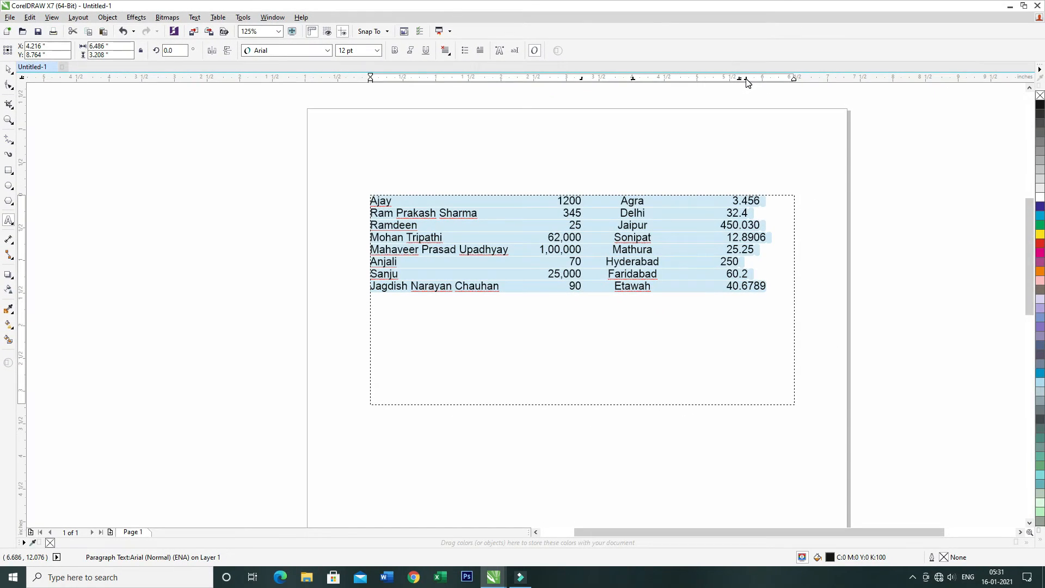
pyautogui.moveTo(746, 79); pyautogui.dragTo(748, 44)
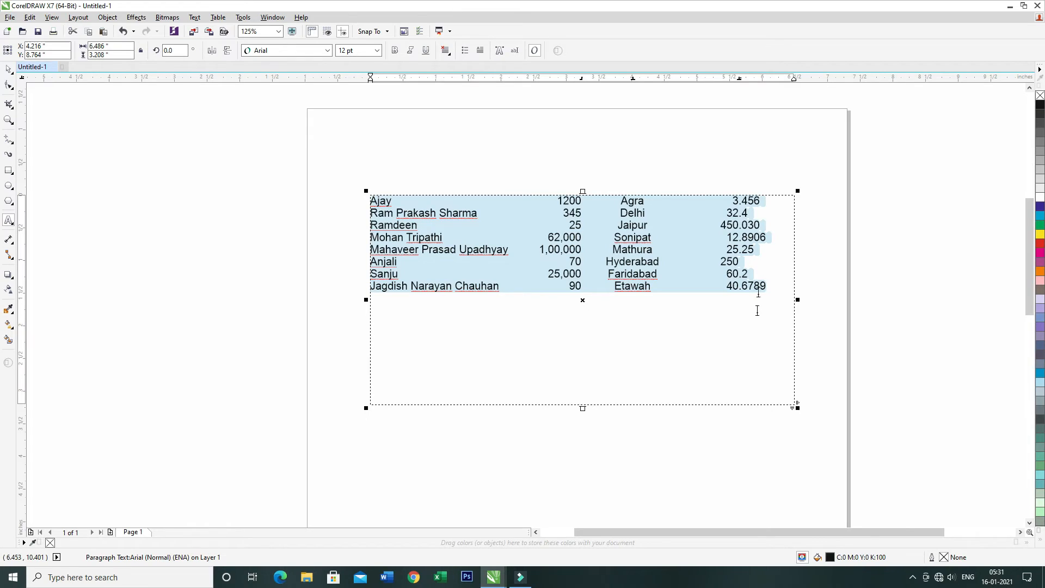
pyautogui.click(755, 213)
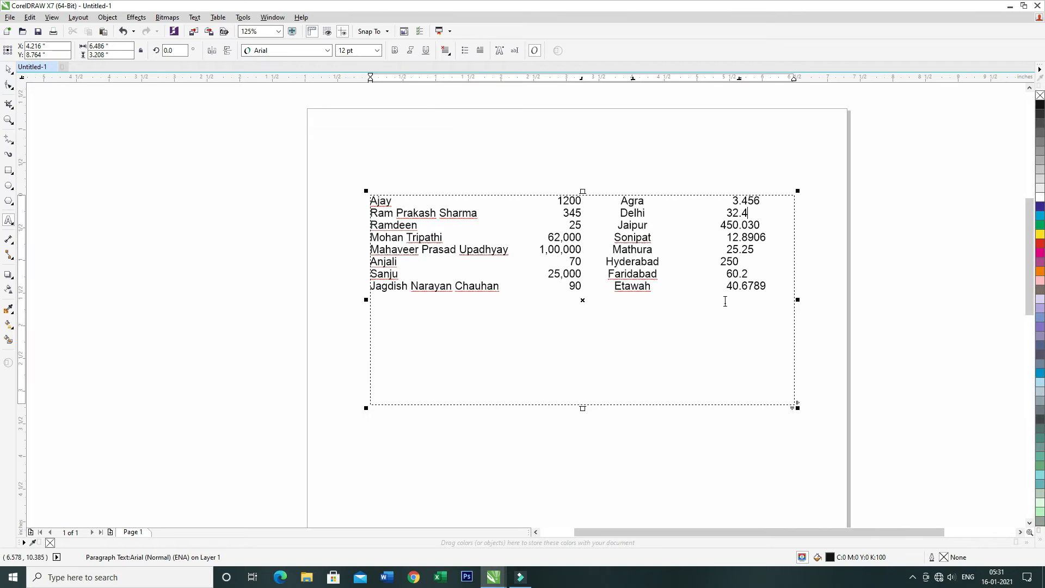
pyautogui.click(743, 202)
# - Spread the tab stops of all rows to about 3.5 inches (right), 4.6 inches (center) and 5.7 inches (decimal)
pyautogui.moveTo(751, 289); pyautogui.dragTo(370, 201)
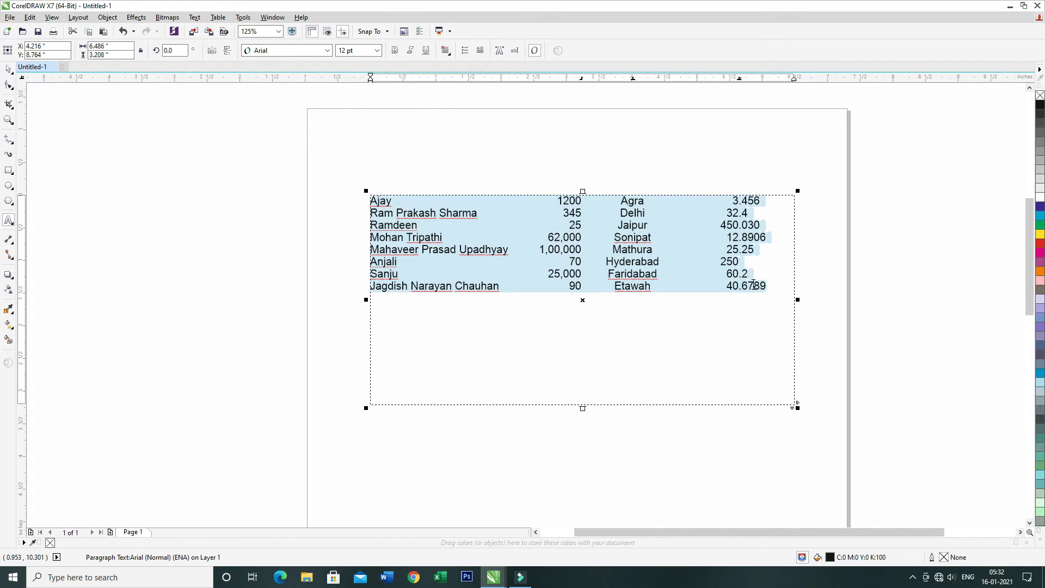
pyautogui.click(739, 79)
pyautogui.moveTo(739, 80); pyautogui.dragTo(744, 79)
pyautogui.moveTo(633, 81); pyautogui.dragTo(668, 81)
pyautogui.moveTo(580, 79); pyautogui.dragTo(600, 79)
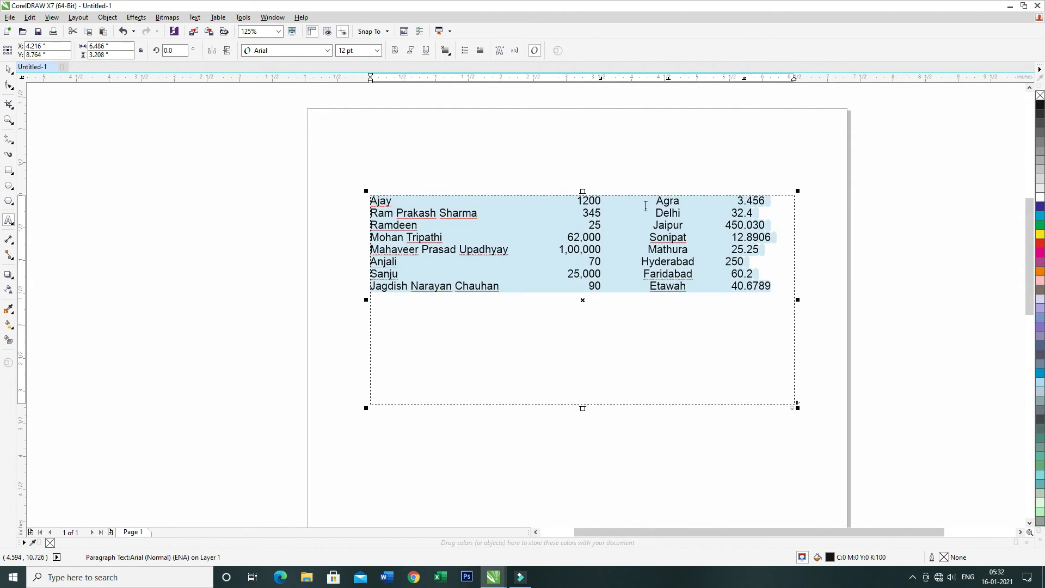
# - Widen the paragraph text frame on both sides to about 7.283 inches
pyautogui.moveTo(365, 300); pyautogui.dragTo(343, 300)
pyautogui.click(800, 302)
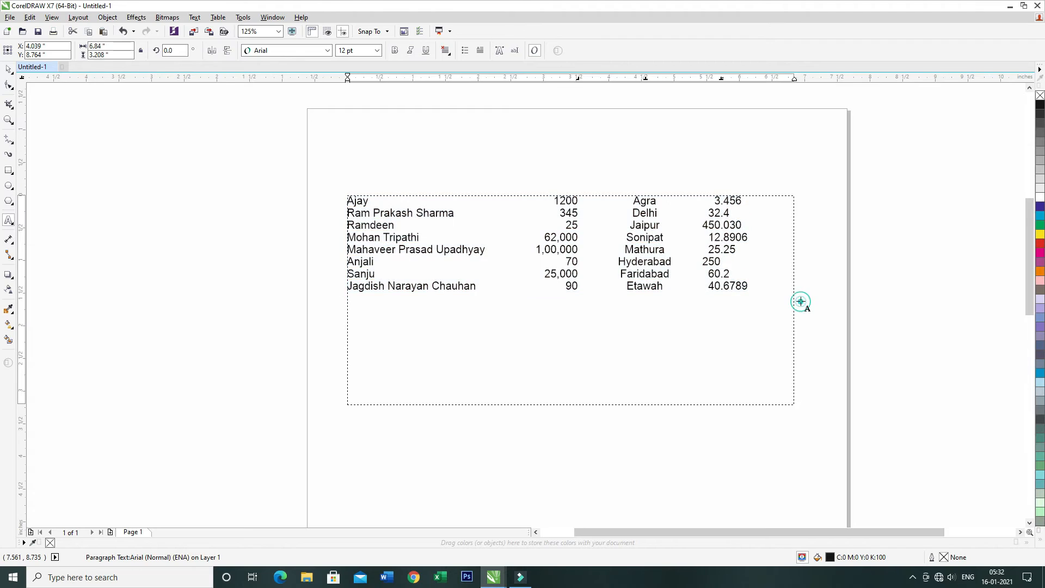
pyautogui.click(9, 69)
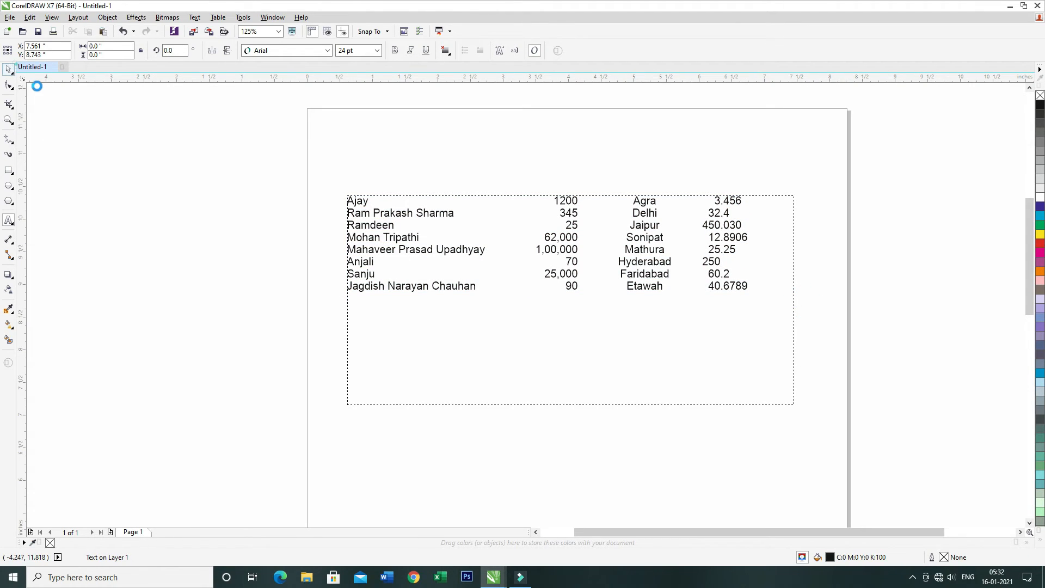
pyautogui.click(586, 246)
pyautogui.moveTo(798, 300); pyautogui.dragTo(826, 300)
pyautogui.click(9, 220)
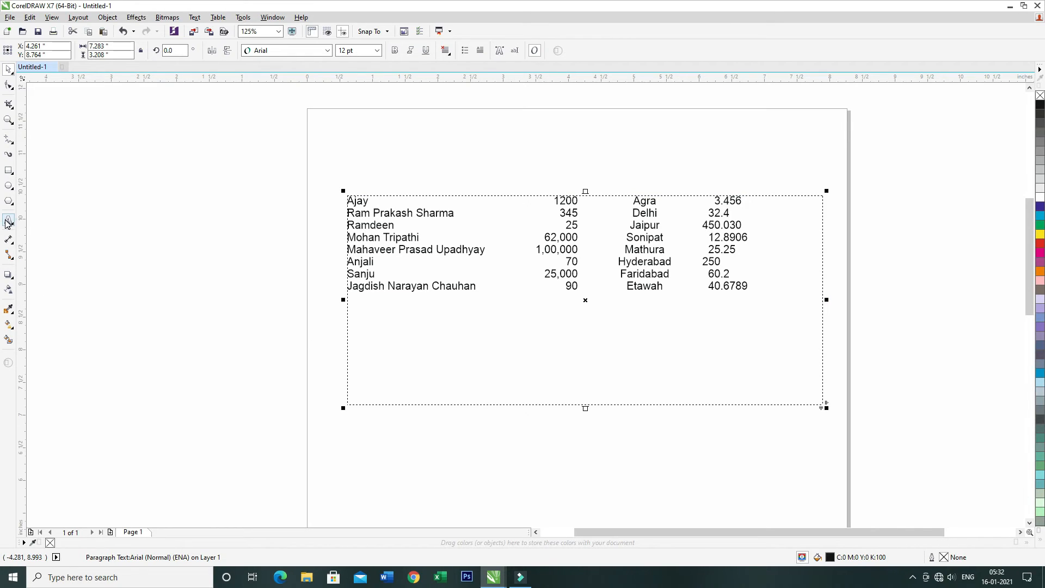
# - Move the tab stops of all rows to about 4.075 inches (right), 5.158 inches (center) and 6.3 inches (decimal)
pyautogui.click(551, 260)
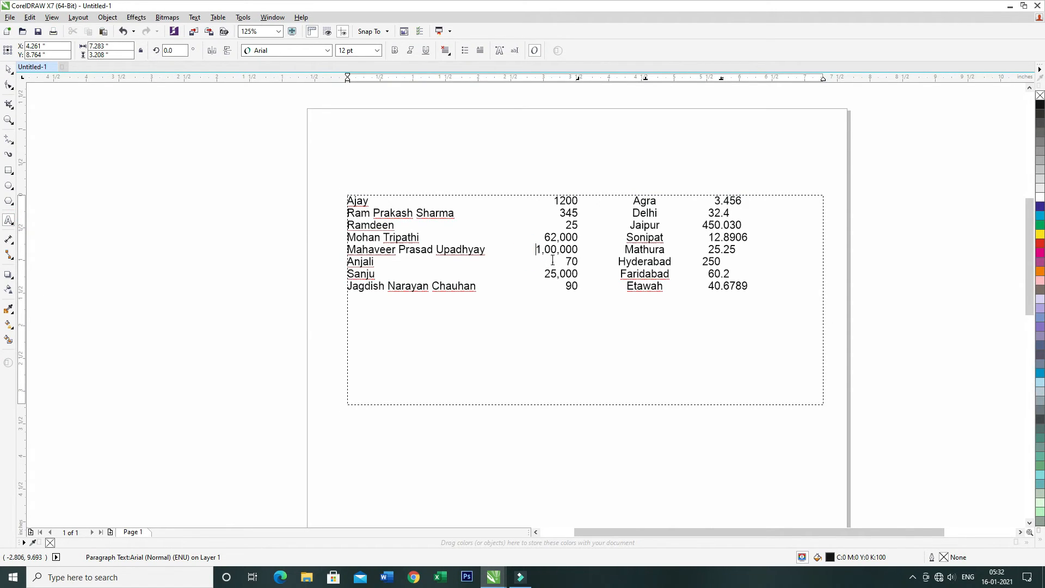
pyautogui.hotkey('ctrl', 'a')
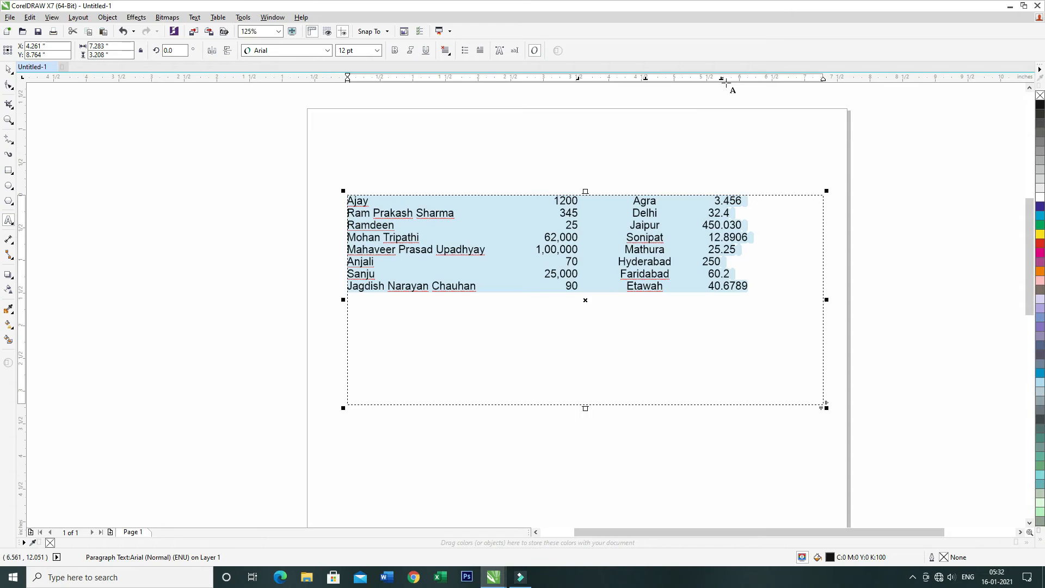
pyautogui.moveTo(721, 80); pyautogui.dragTo(759, 80)
pyautogui.moveTo(646, 79); pyautogui.dragTo(686, 80)
pyautogui.hotkey('ctrl', 'a')
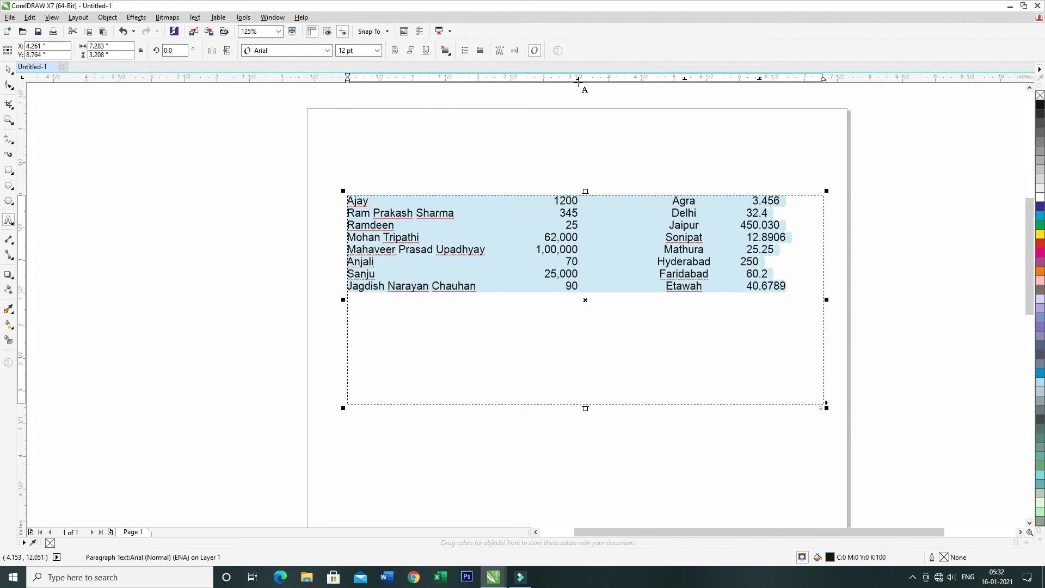
pyautogui.moveTo(580, 81); pyautogui.dragTo(613, 81)
pyautogui.hotkey('ctrl', 'a')
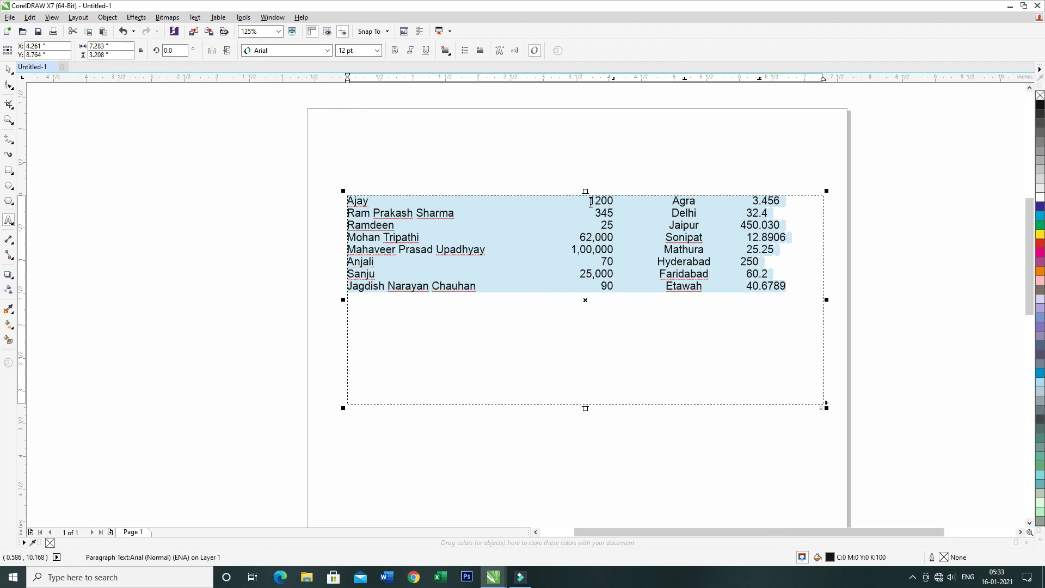
# - Turn on leaders for the right-aligned 4.075 in tab stop in all rows, keeping the text visible beside the tab settings
pyautogui.click(476, 218)
pyautogui.click(726, 286)
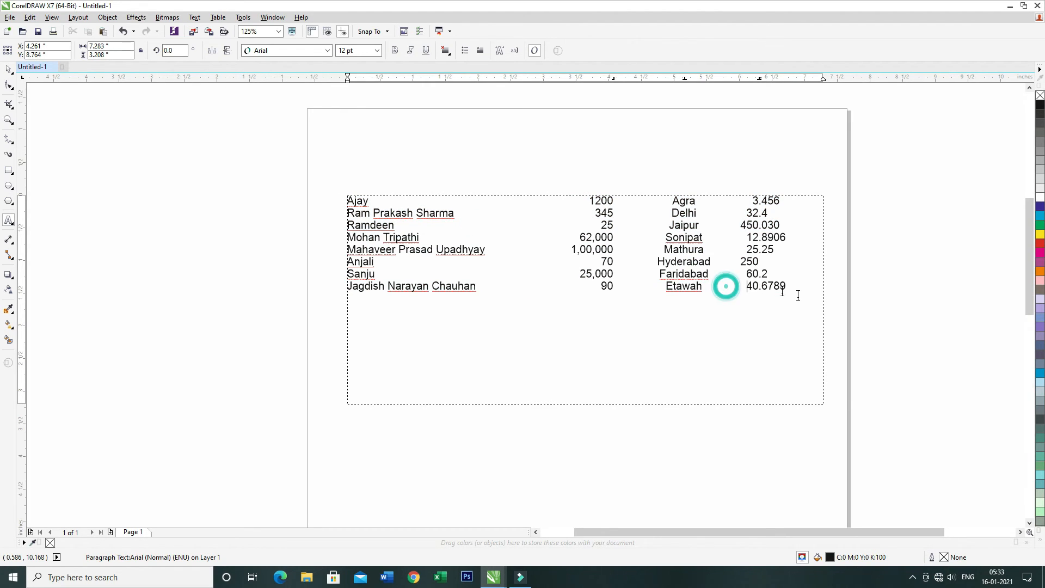
pyautogui.moveTo(787, 285); pyautogui.dragTo(347, 197)
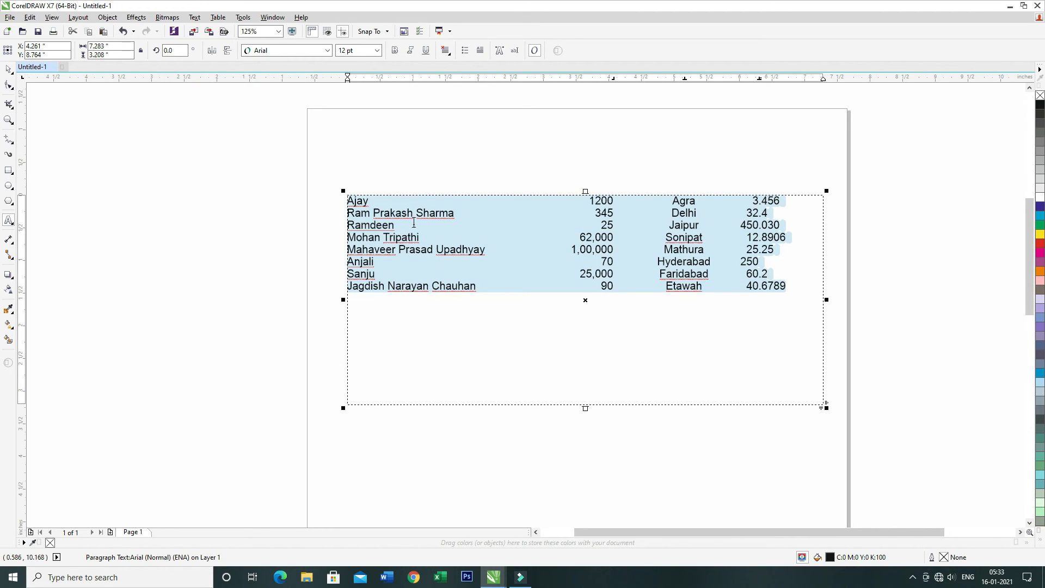
pyautogui.click(196, 17)
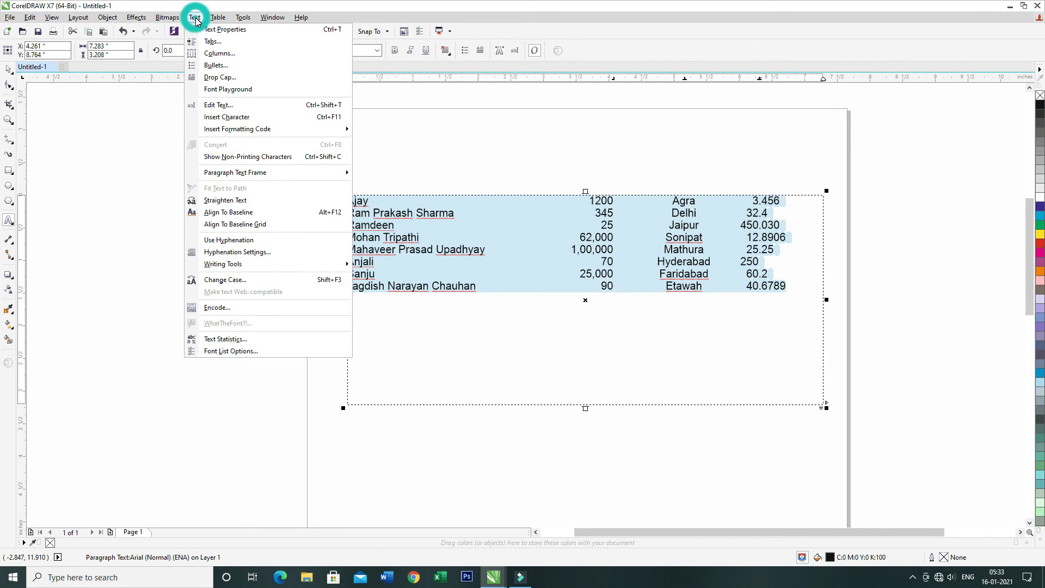
pyautogui.click(212, 41)
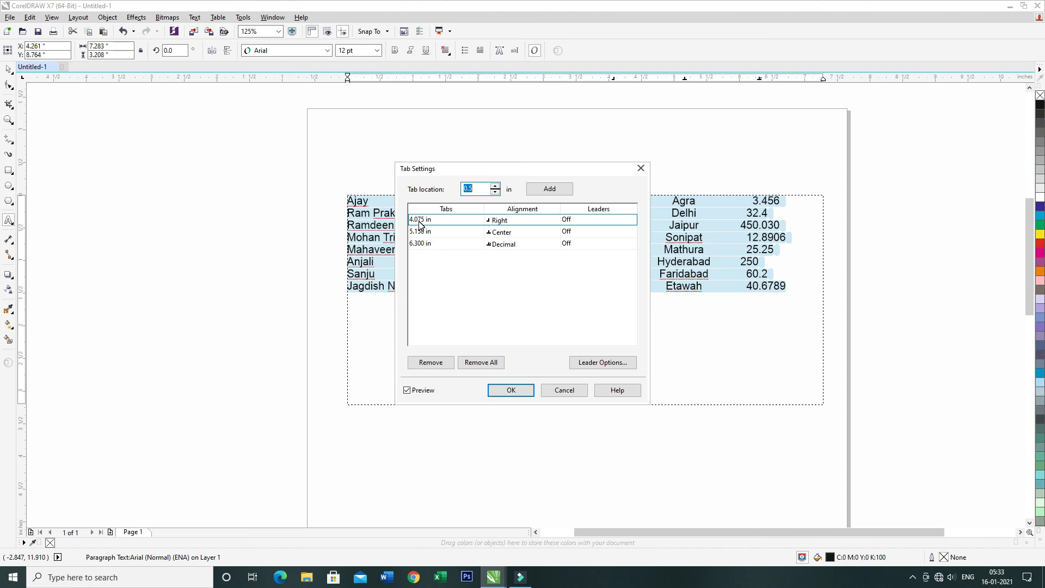
pyautogui.click(591, 220)
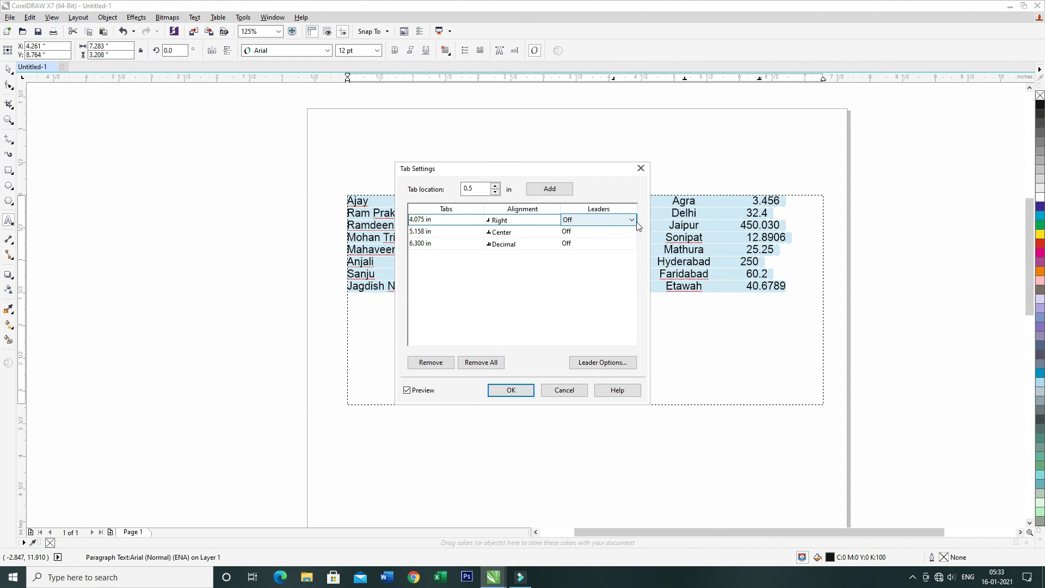
pyautogui.click(633, 219)
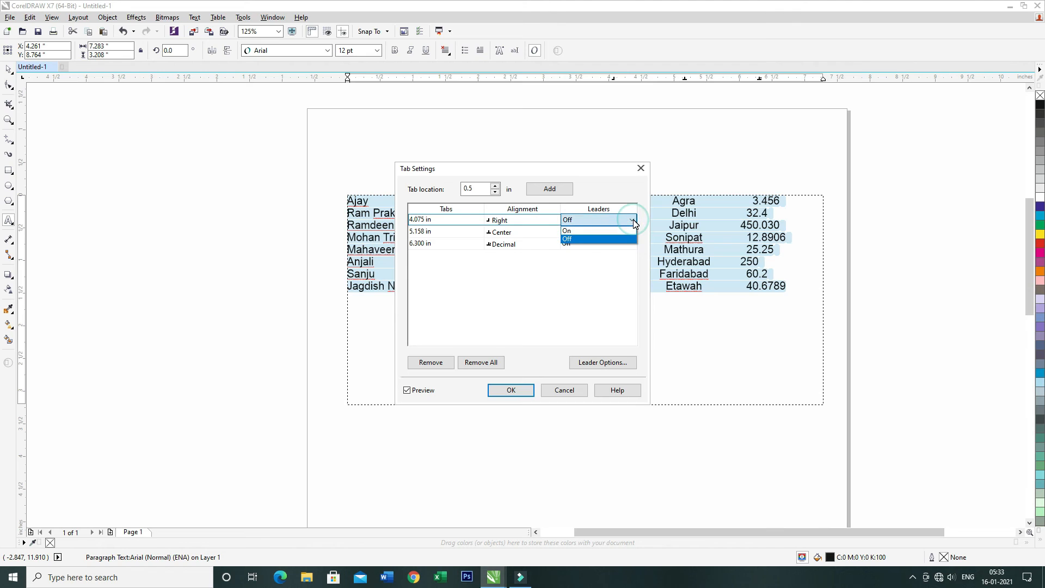
pyautogui.click(573, 233)
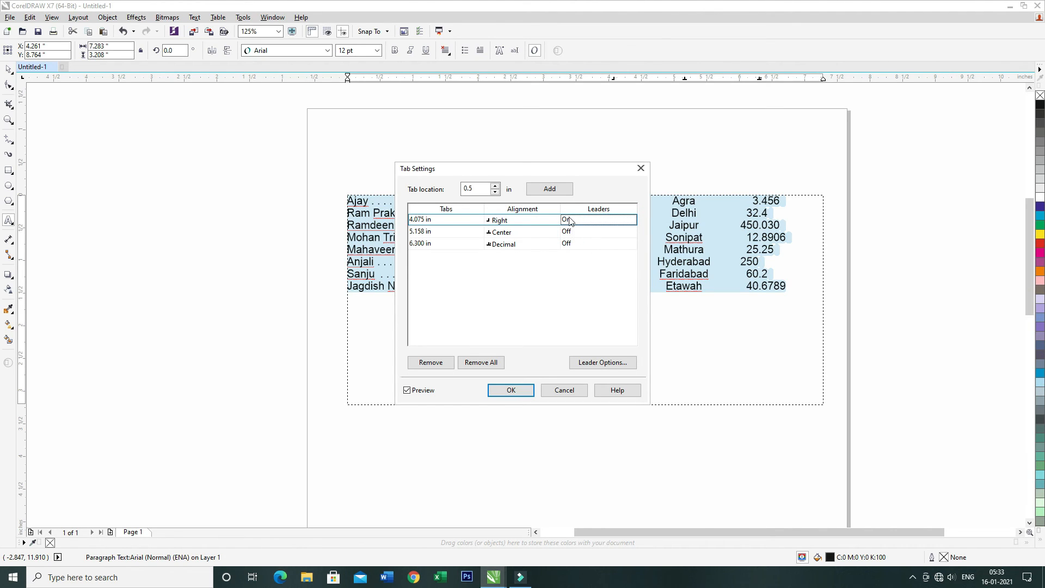
pyautogui.moveTo(557, 169); pyautogui.dragTo(881, 187)
pyautogui.moveTo(919, 175); pyautogui.dragTo(921, 169)
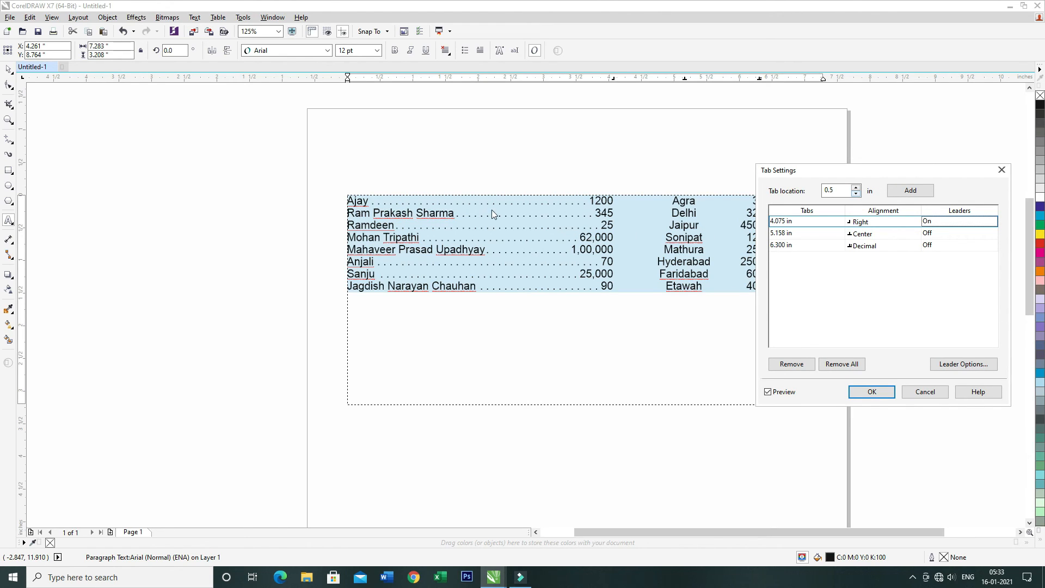
# - Try a hyphen as the leader character for the right-aligned 4.075 in tab stop and restore the period
pyautogui.click(964, 364)
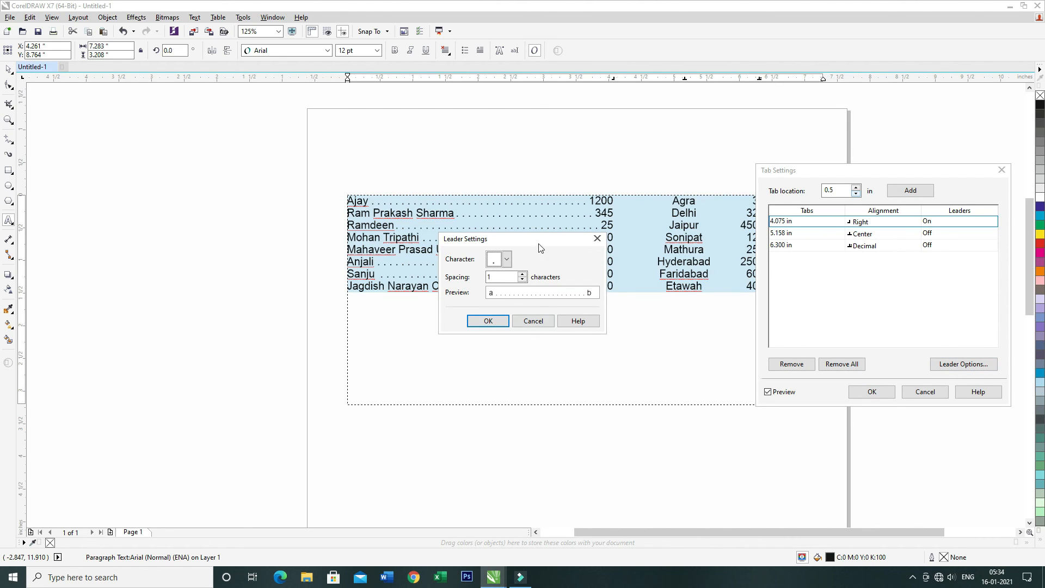
pyautogui.moveTo(532, 236); pyautogui.dragTo(642, 314)
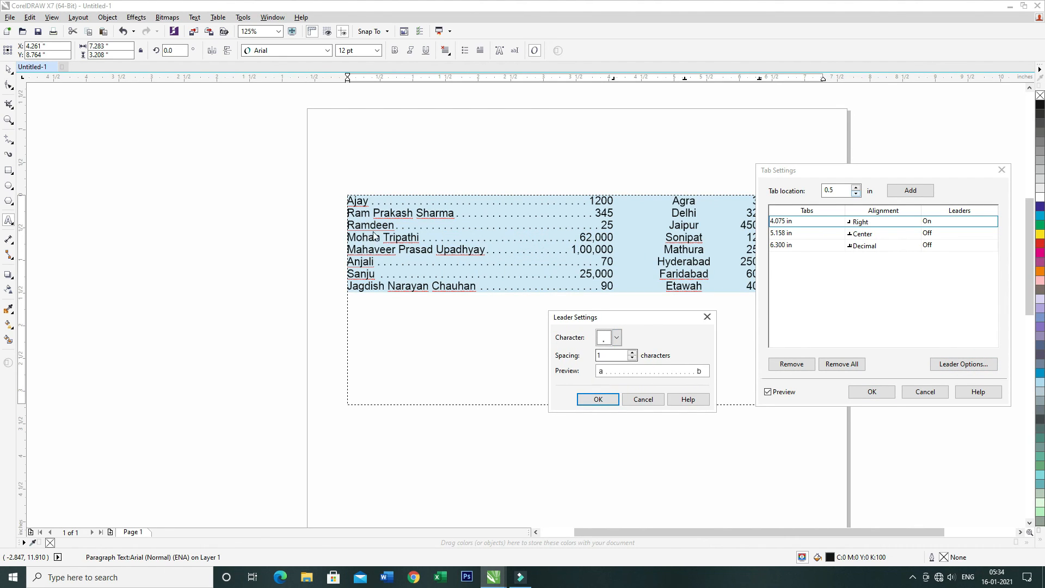
pyautogui.click(617, 337)
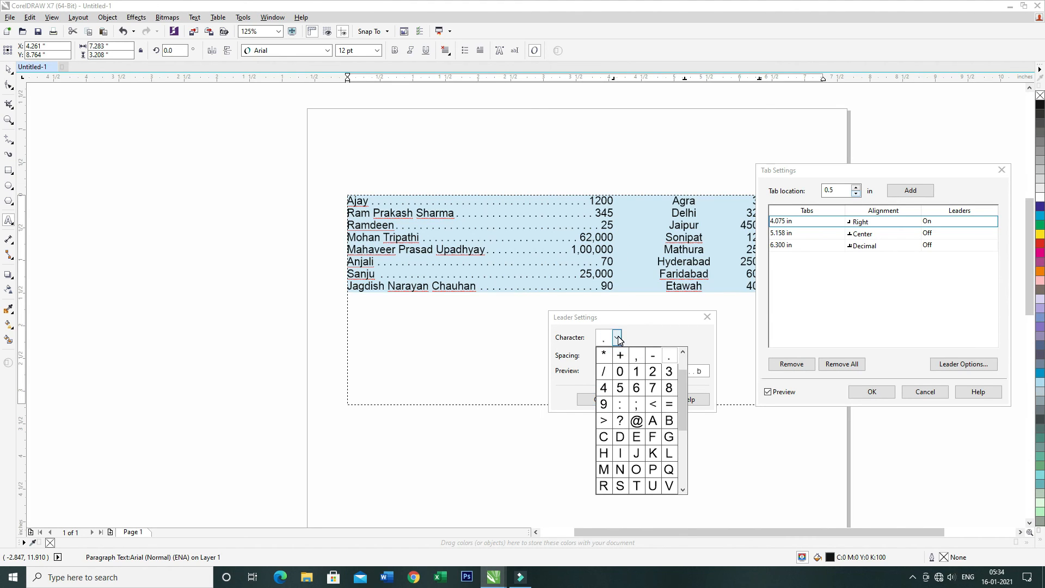
pyautogui.click(653, 355)
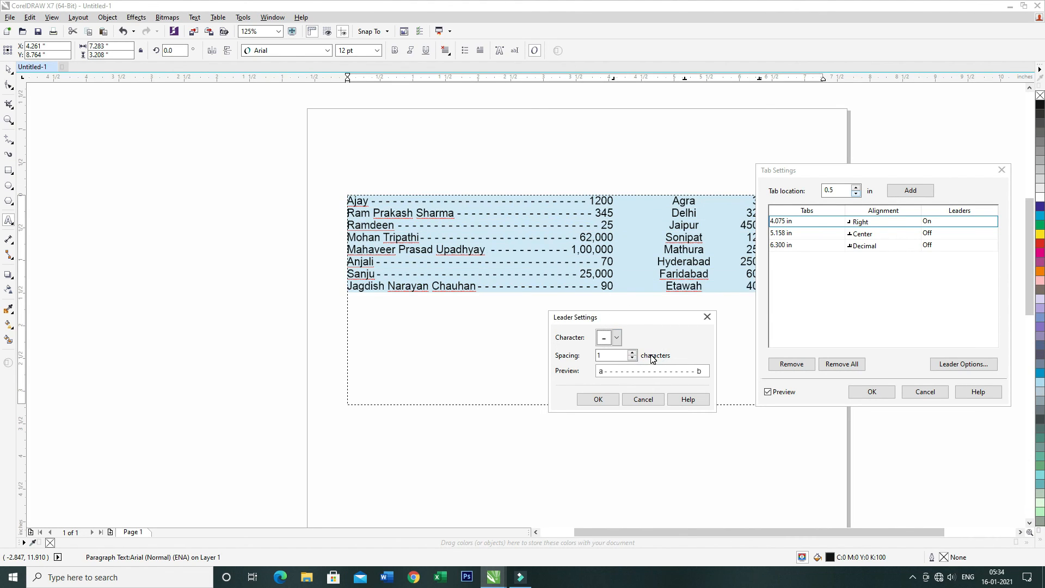
pyautogui.click(617, 337)
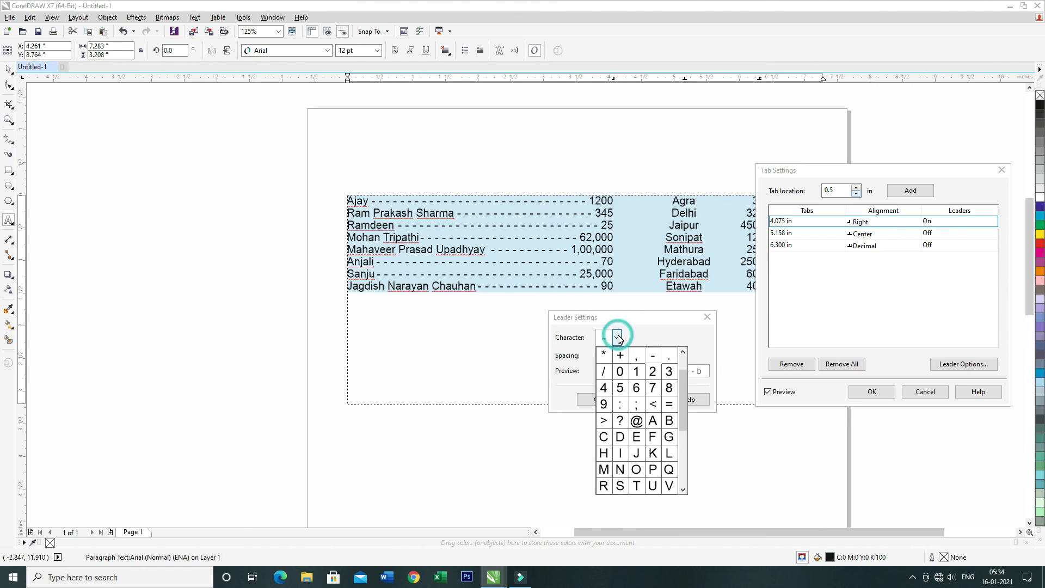
pyautogui.click(671, 360)
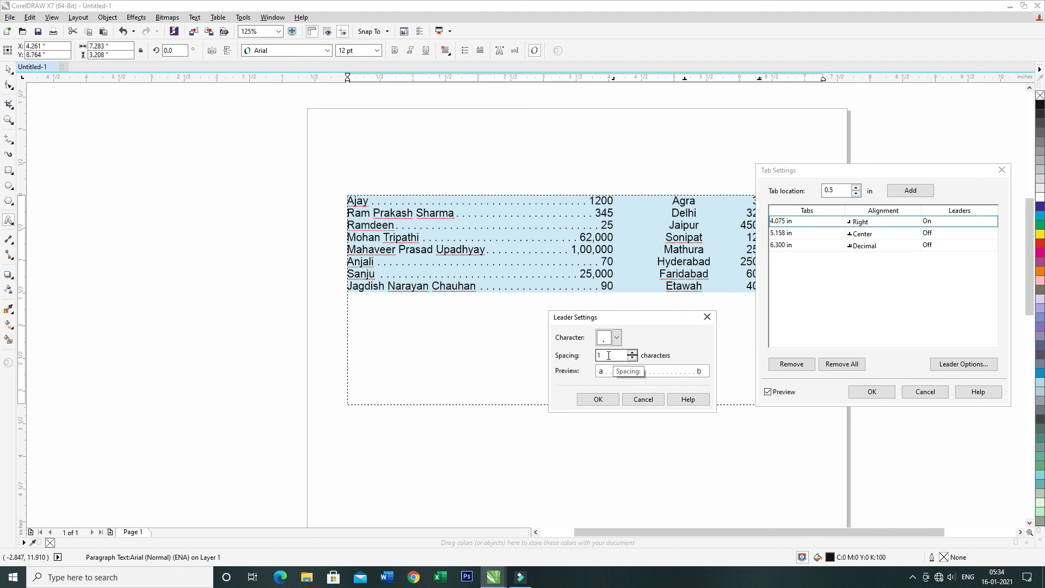
# - Reduce the dot leader spacing to below 1 character for closely packed dots and apply the tab settings
pyautogui.click(632, 352)
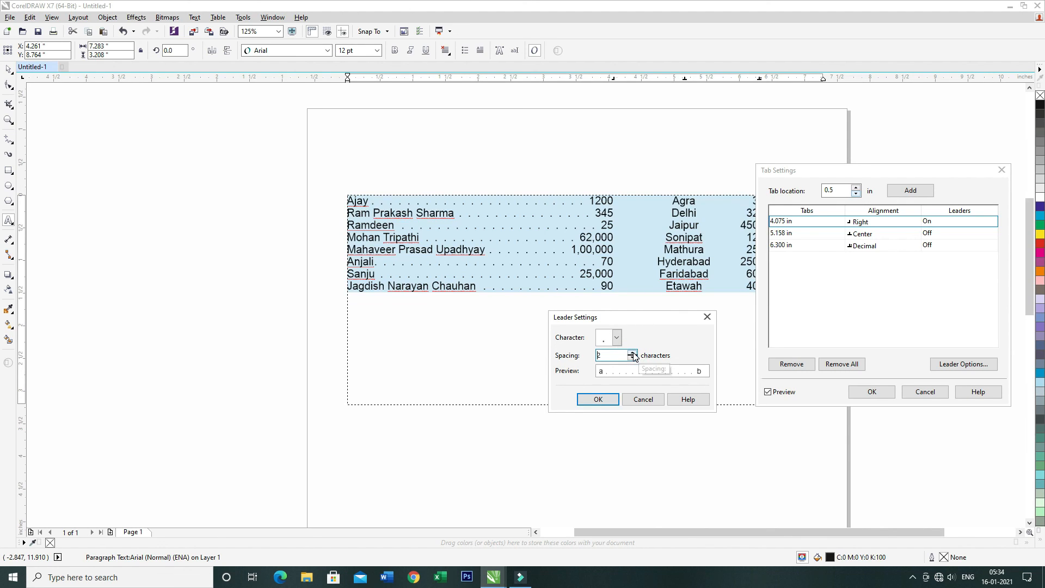
pyautogui.click(631, 358)
pyautogui.click(632, 359)
pyautogui.click(598, 399)
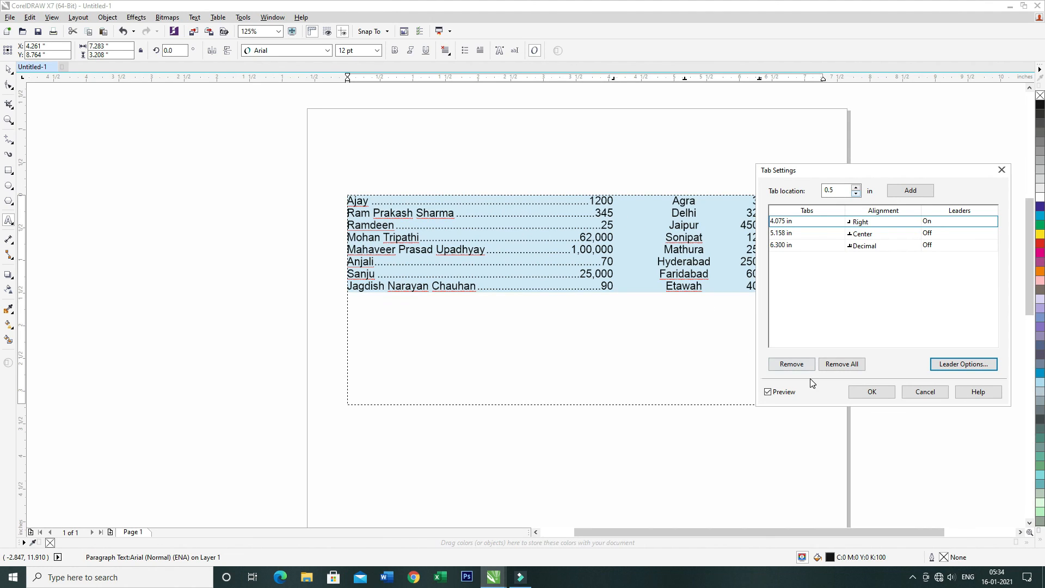
pyautogui.click(882, 392)
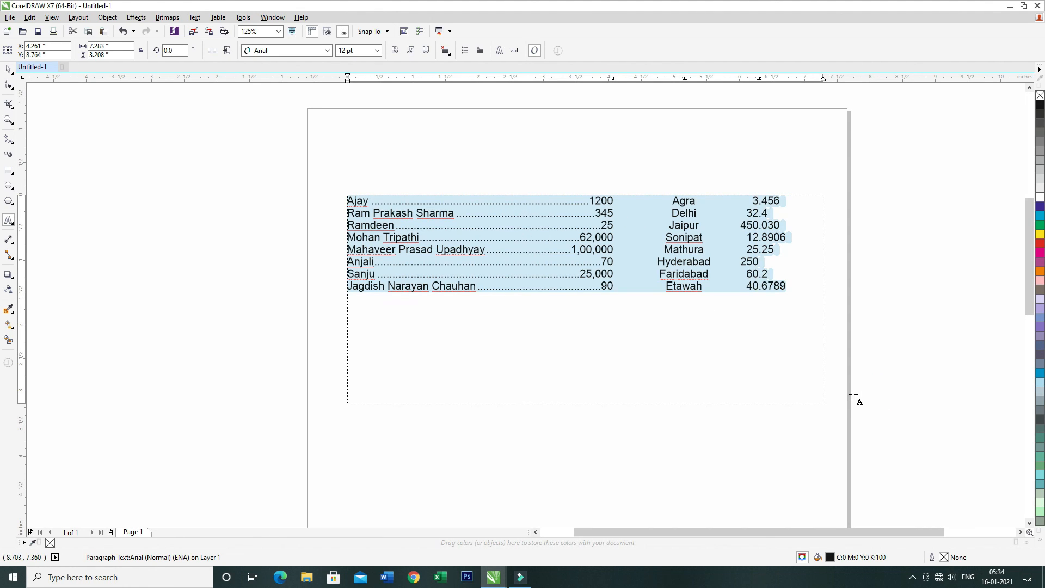
pyautogui.click(435, 201)
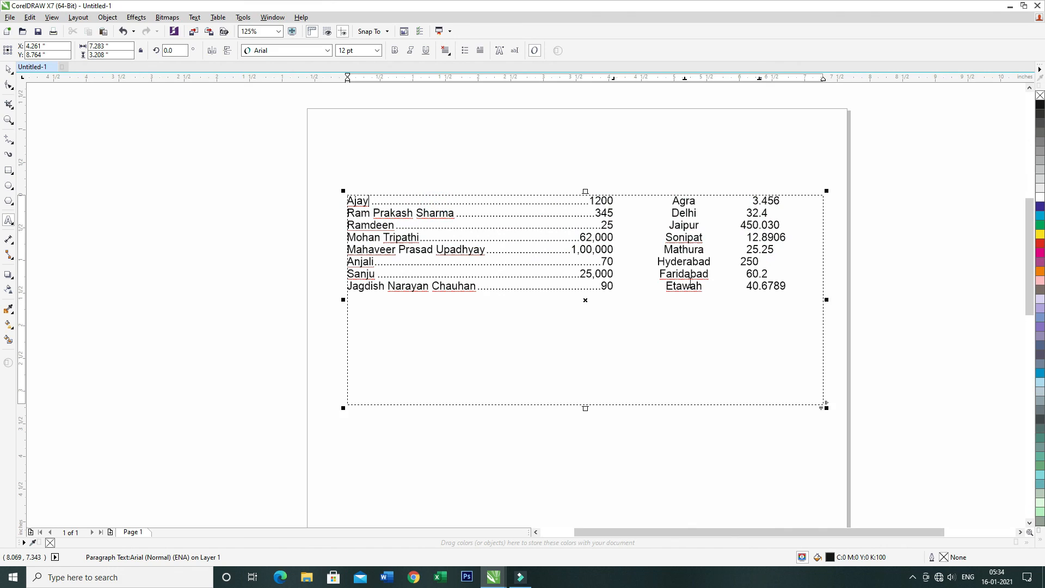
pyautogui.moveTo(794, 286); pyautogui.dragTo(347, 199)
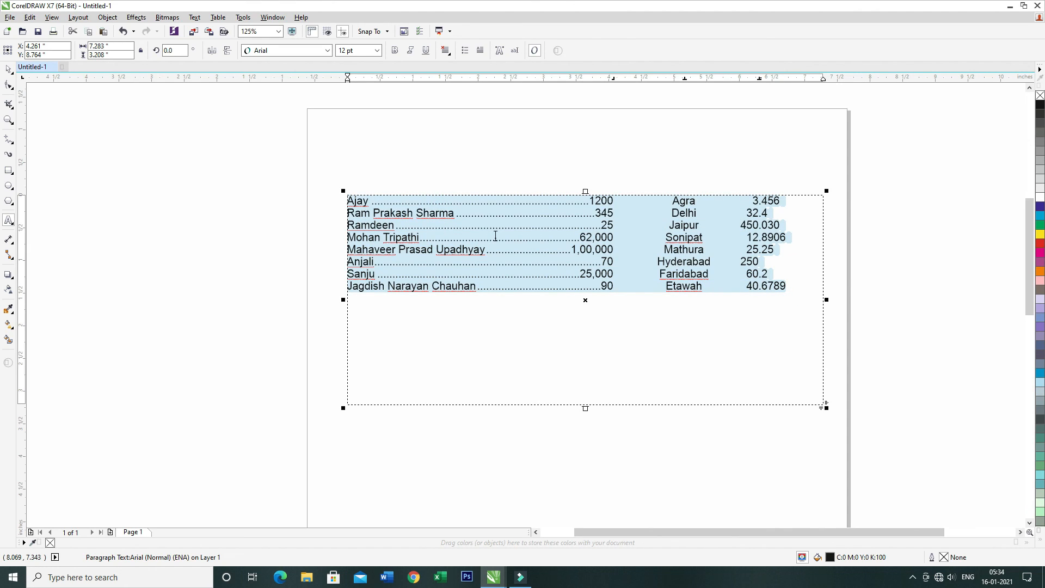
pyautogui.click(677, 254)
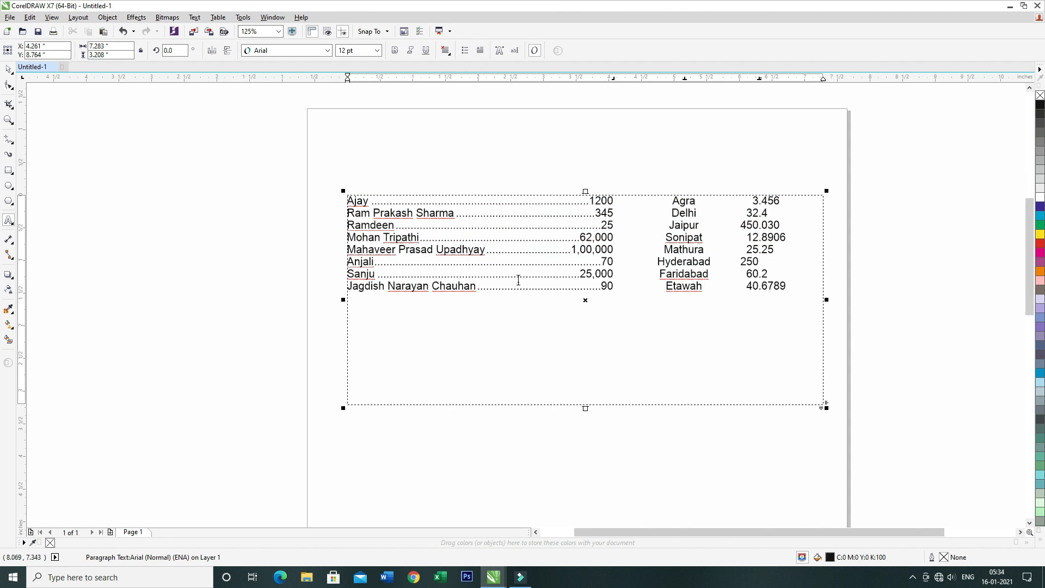